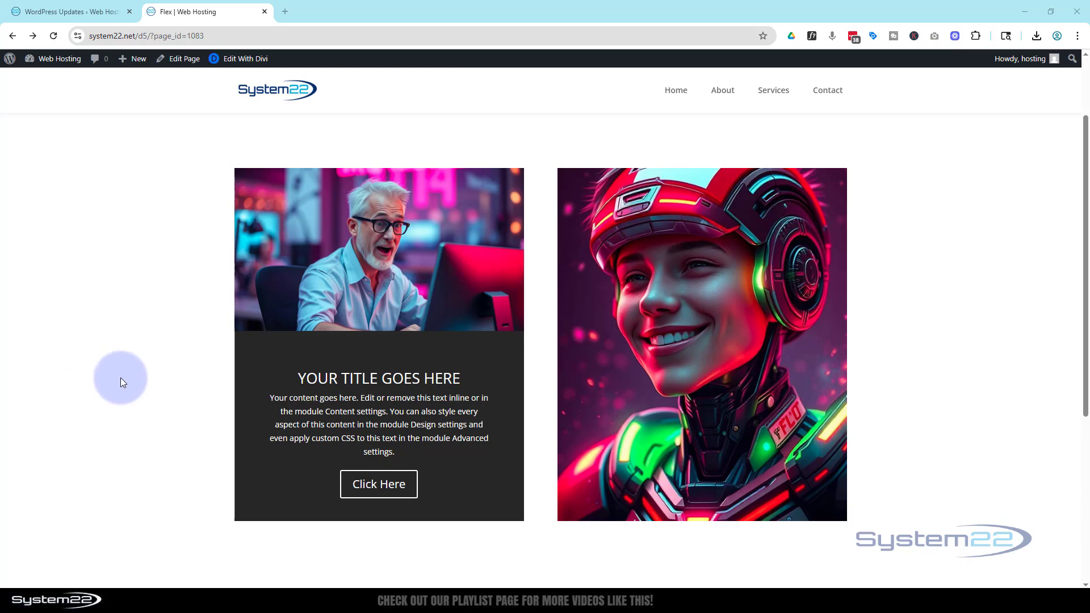
{"action": "left_click", "coordinate": [255, 372]}
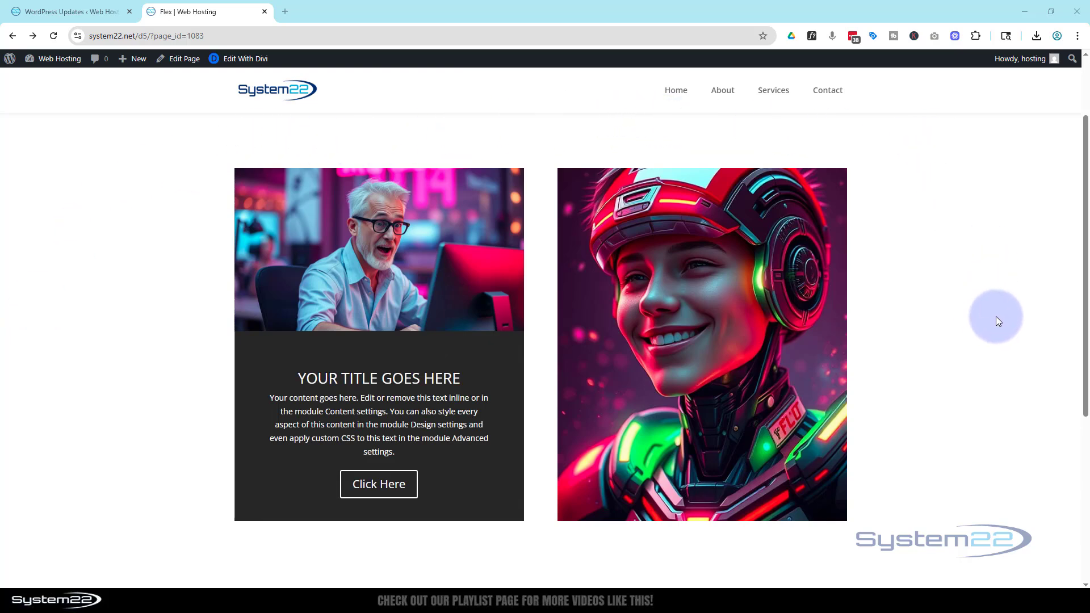
{"action": "mouse_move", "coordinate": [815, 325]}
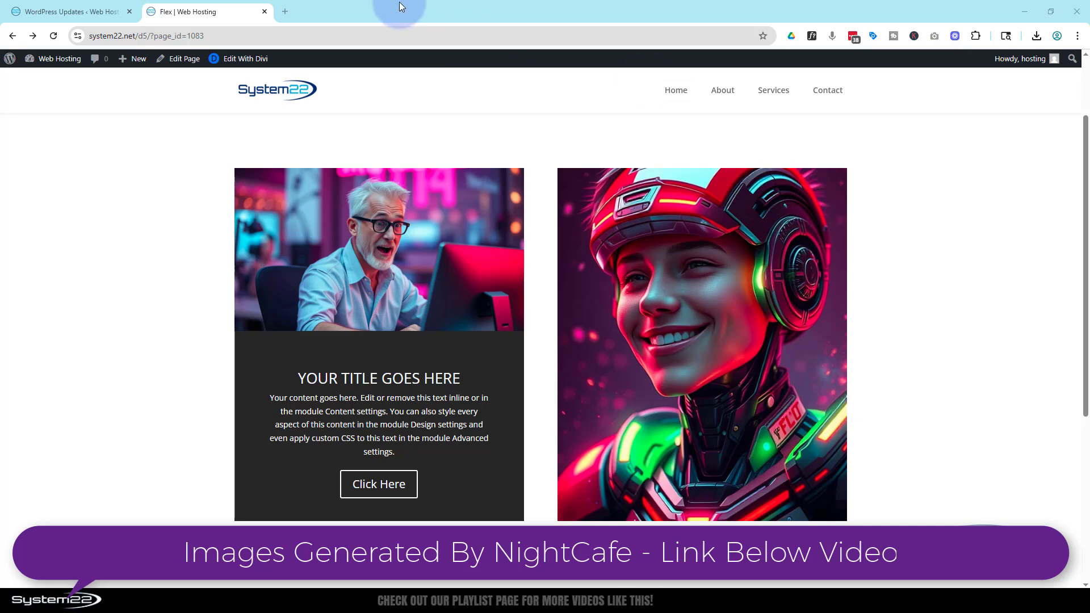
In the Divi visual builder, insert a section with two equal columns below the car images and add a Group to its first column
{"action": "left_click", "coordinate": [241, 60]}
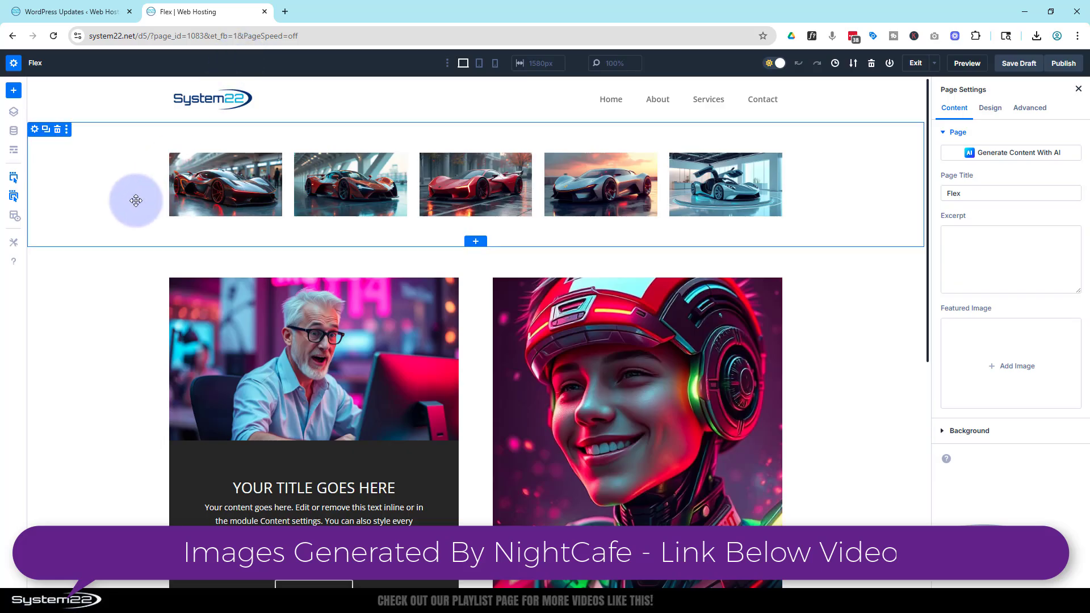
{"action": "left_click", "coordinate": [478, 244]}
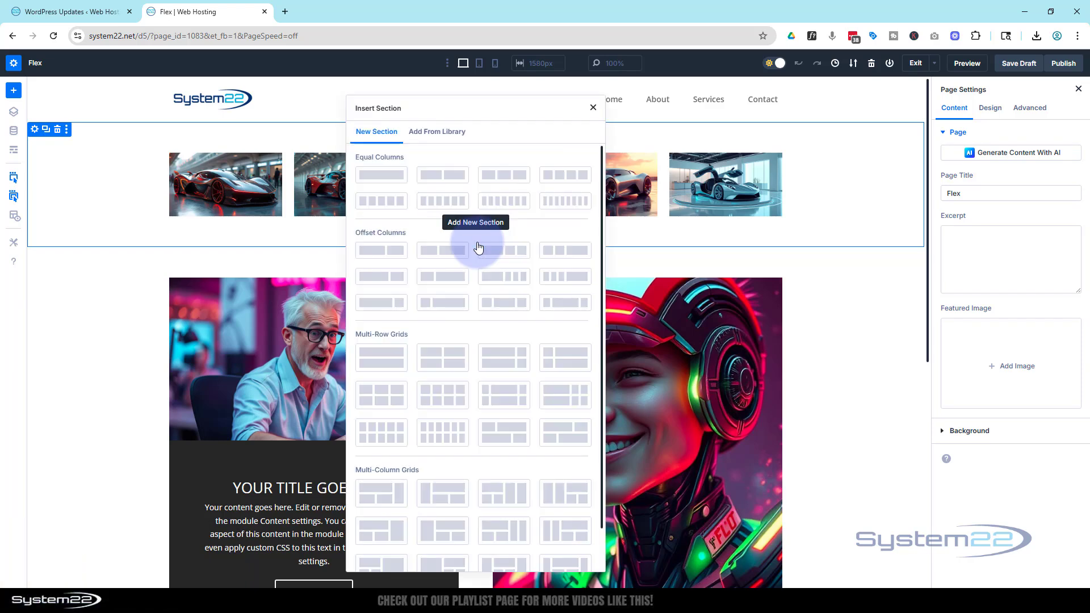
{"action": "left_click", "coordinate": [447, 181]}
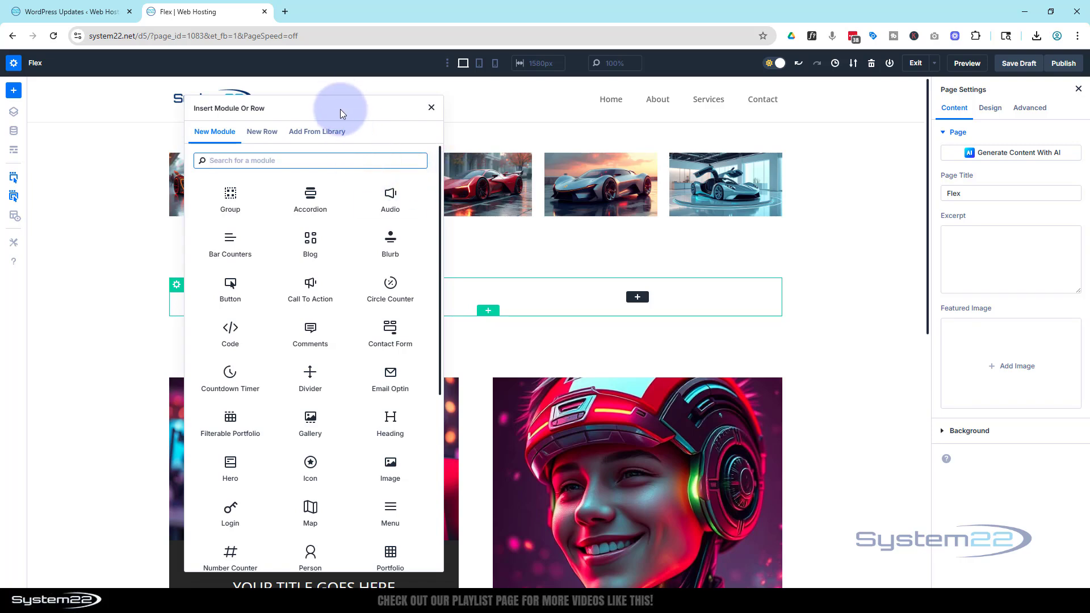
{"action": "left_click", "coordinate": [515, 124]}
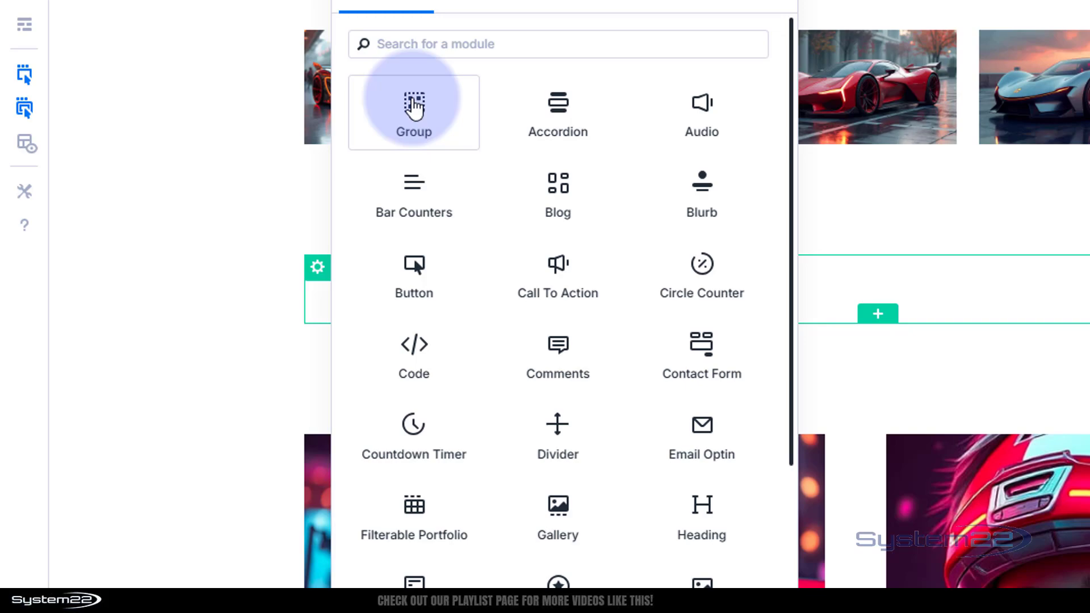
{"action": "left_click", "coordinate": [415, 102]}
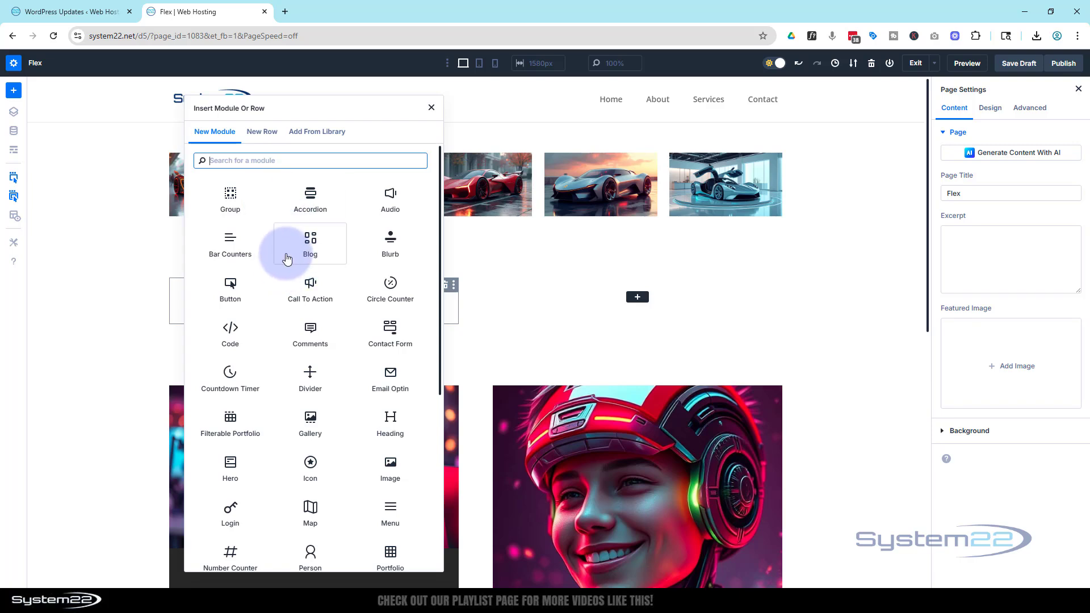
Add an Image module to the group using the media library photo of the blonde woman at a monitor, and enable Open in Lightbox
{"action": "left_click", "coordinate": [344, 111]}
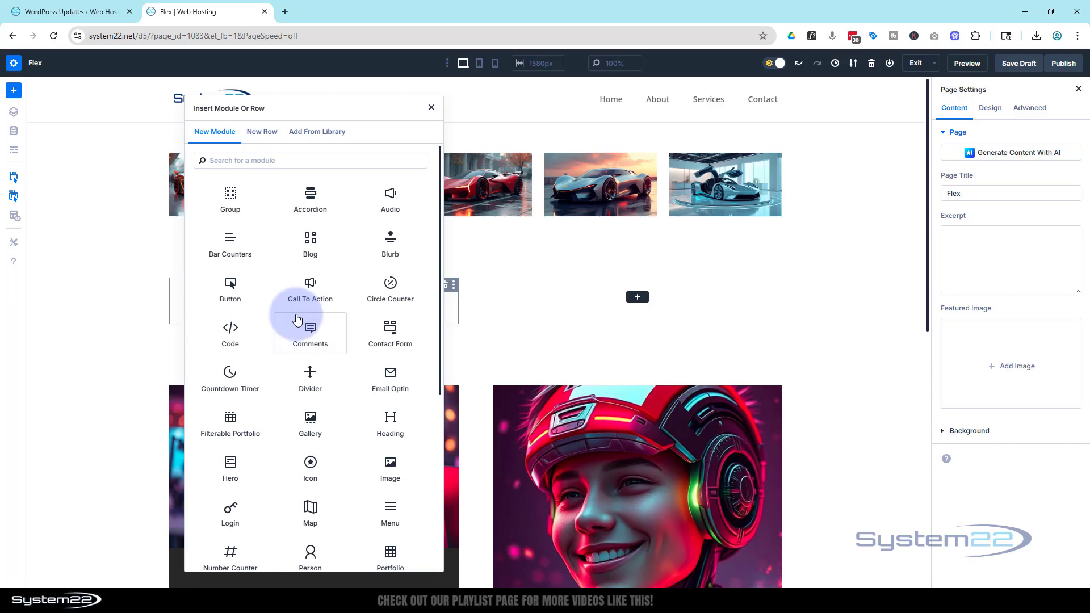
{"action": "scroll", "coordinate": [333, 336], "scroll_direction": "down", "scroll_amount": 2}
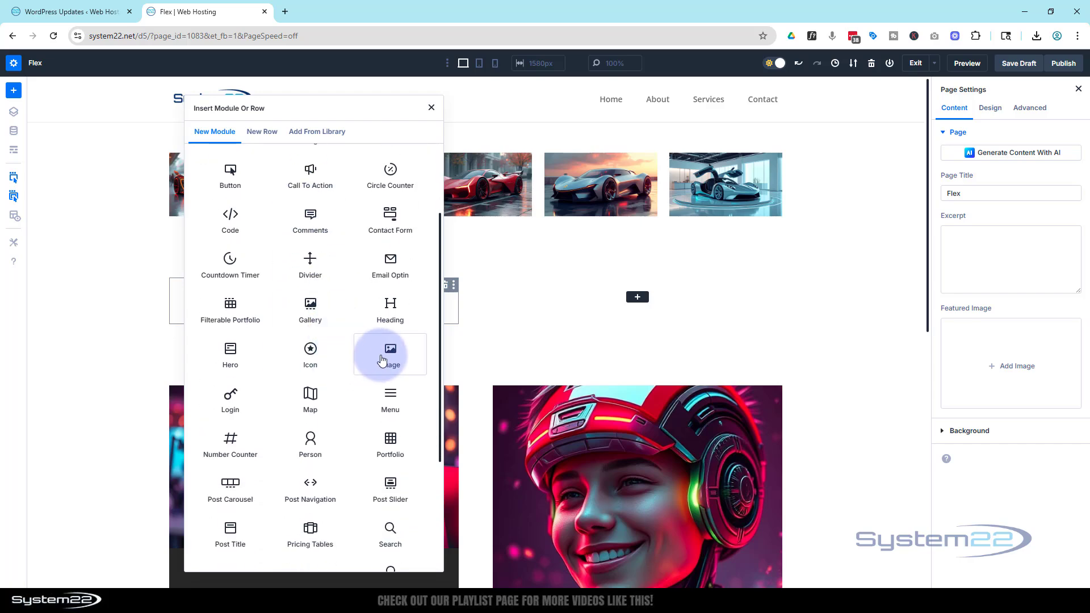
{"action": "left_click", "coordinate": [390, 353]}
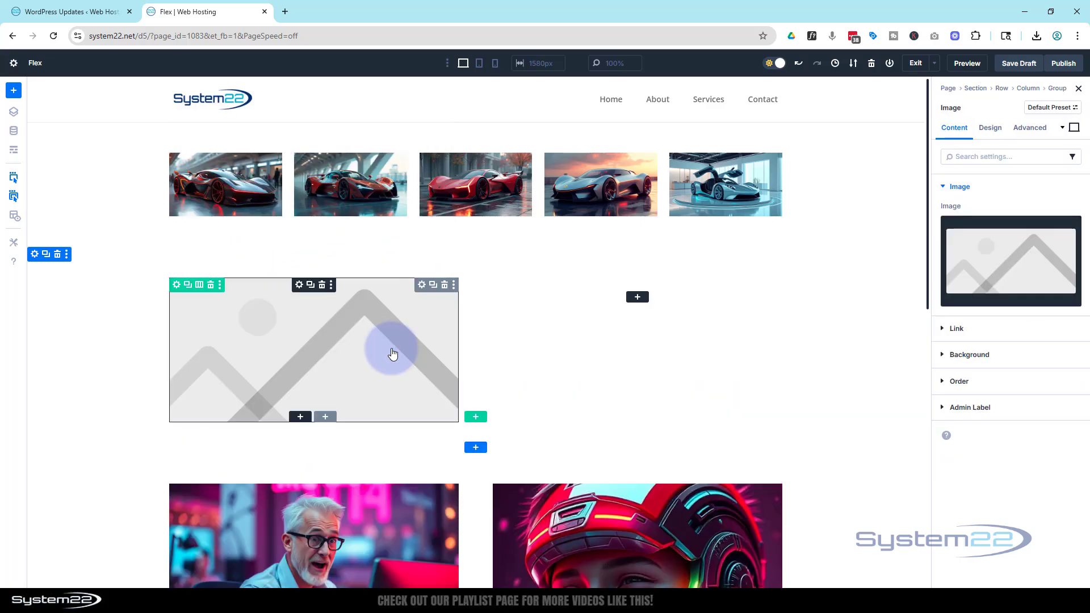
{"action": "left_click", "coordinate": [995, 275]}
{"action": "left_click", "coordinate": [763, 282]}
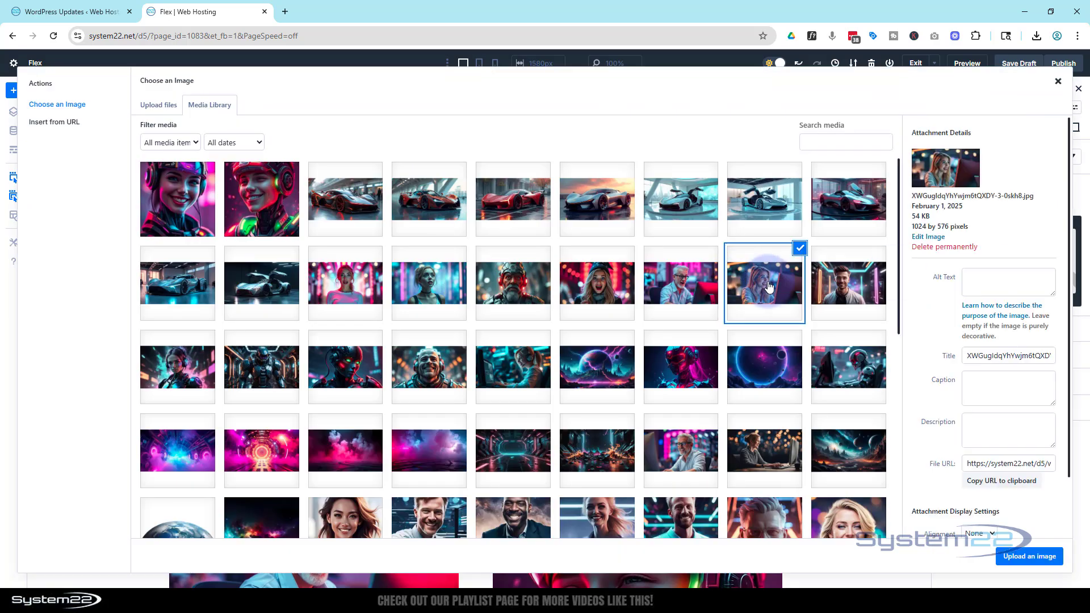
{"action": "left_click", "coordinate": [1010, 558]}
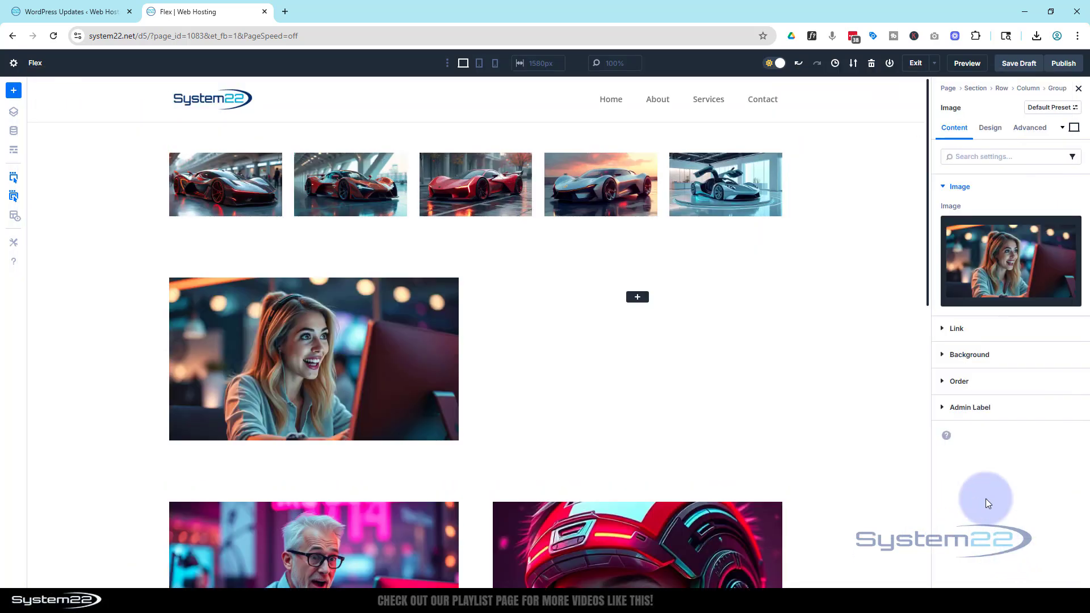
{"action": "left_click", "coordinate": [946, 329]}
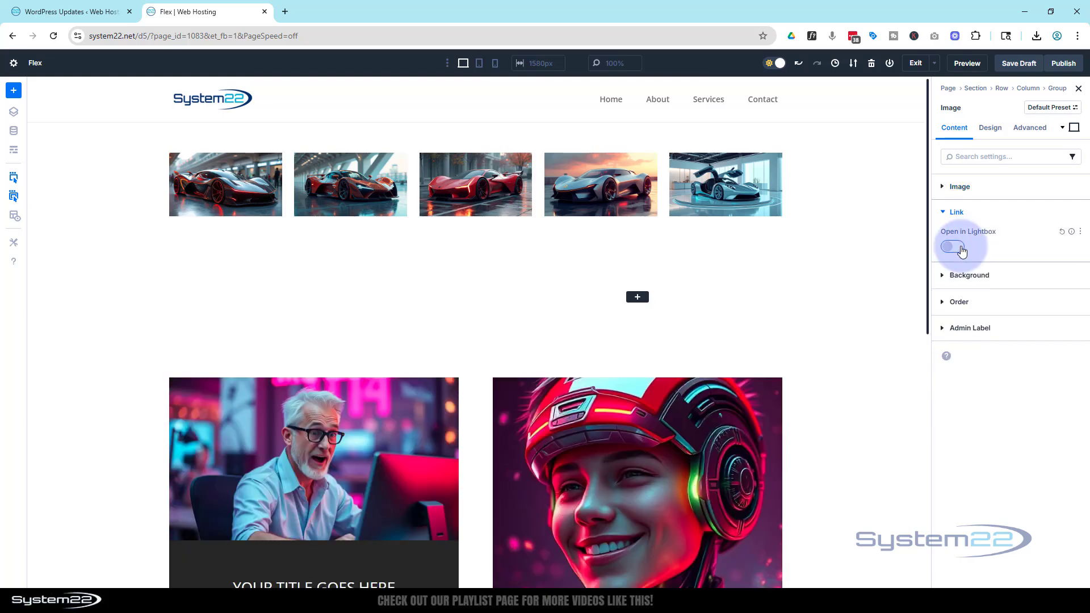
{"action": "left_click", "coordinate": [952, 247]}
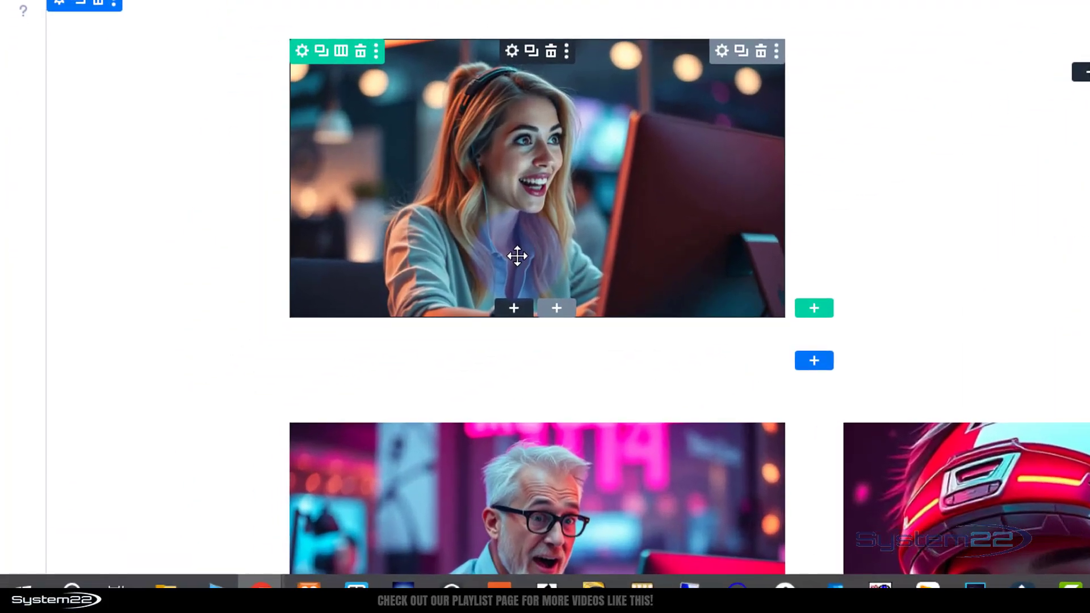
Add a Blurb module below the woman's photo inside the same group
{"action": "left_click", "coordinate": [434, 356]}
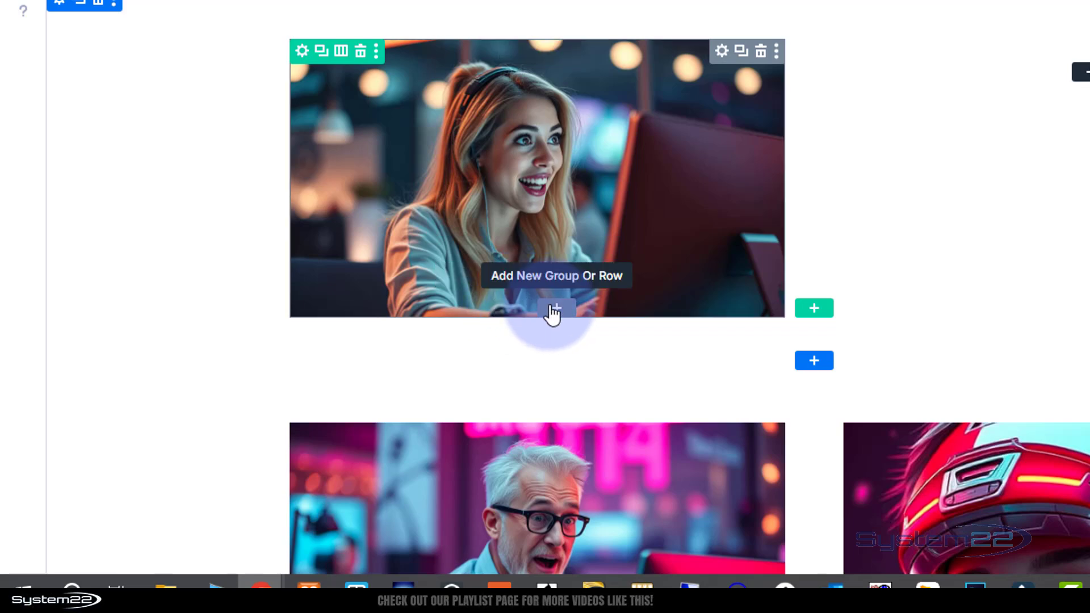
{"action": "left_click", "coordinate": [518, 310]}
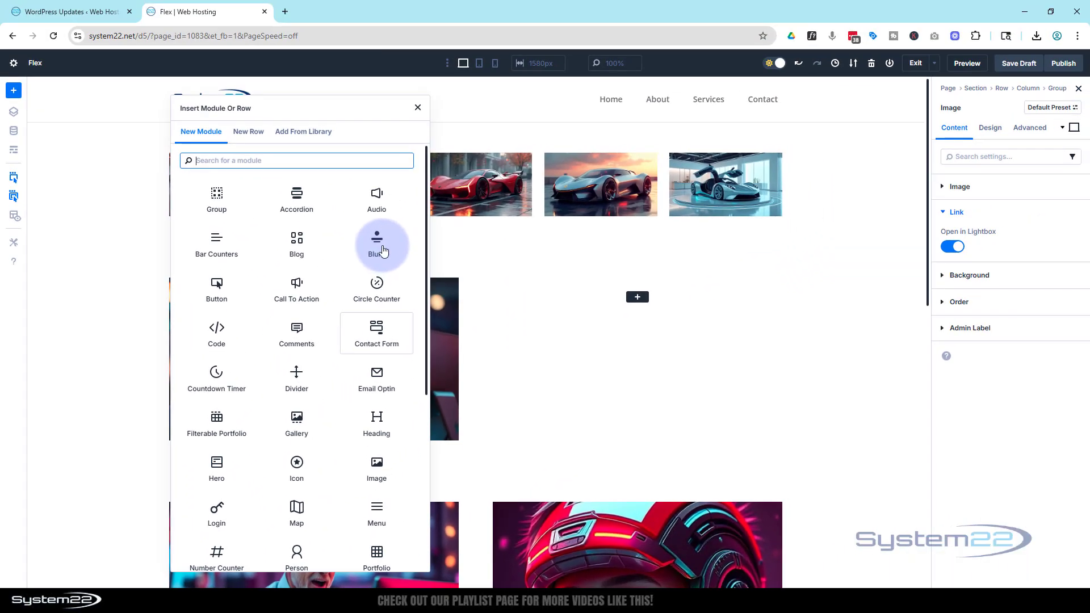
{"action": "left_click", "coordinate": [382, 250]}
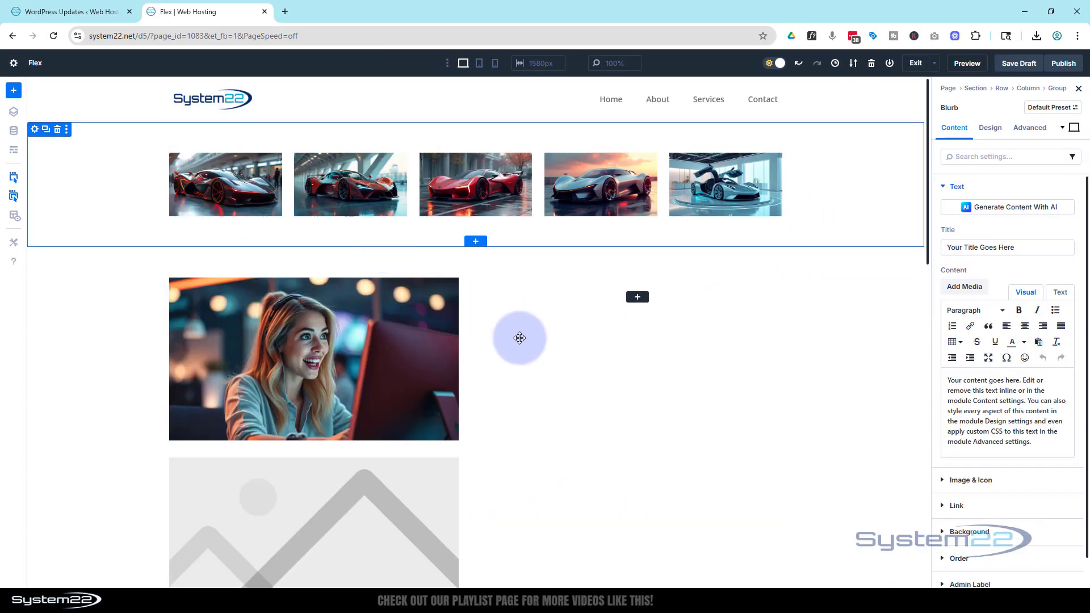
Replace the blurb's placeholder image with the circled upward chevron icon
{"action": "scroll", "coordinate": [515, 336], "scroll_direction": "down", "scroll_amount": 3}
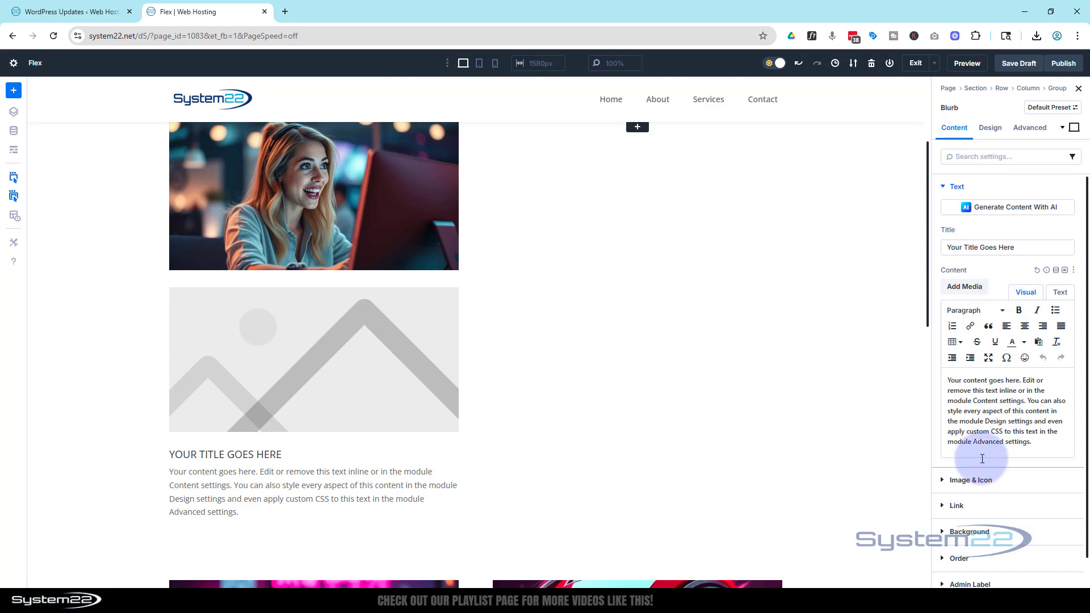
{"action": "left_click", "coordinate": [972, 477]}
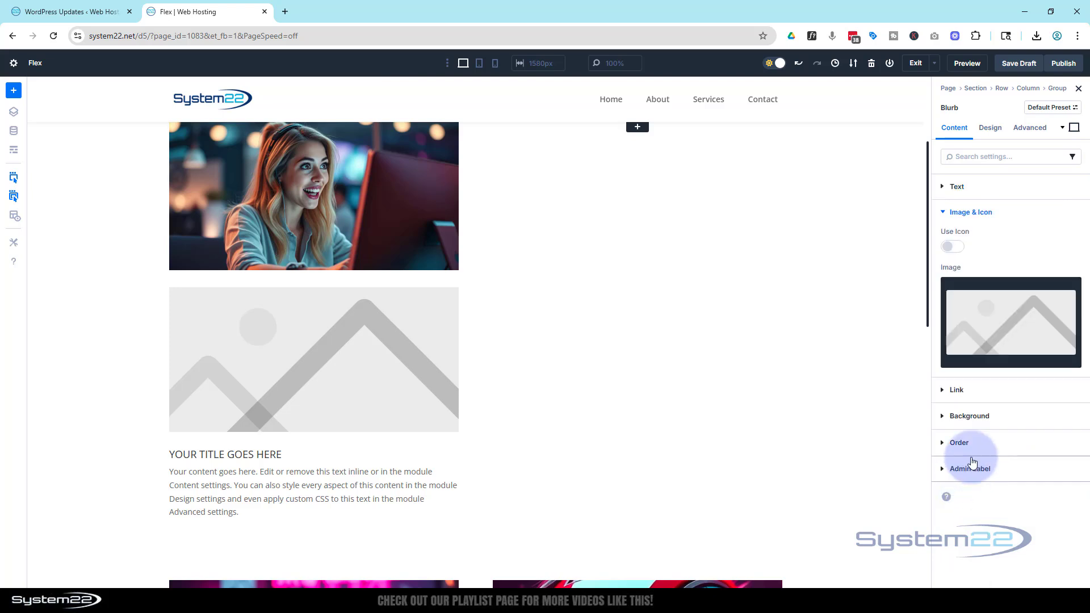
{"action": "left_click", "coordinate": [961, 245]}
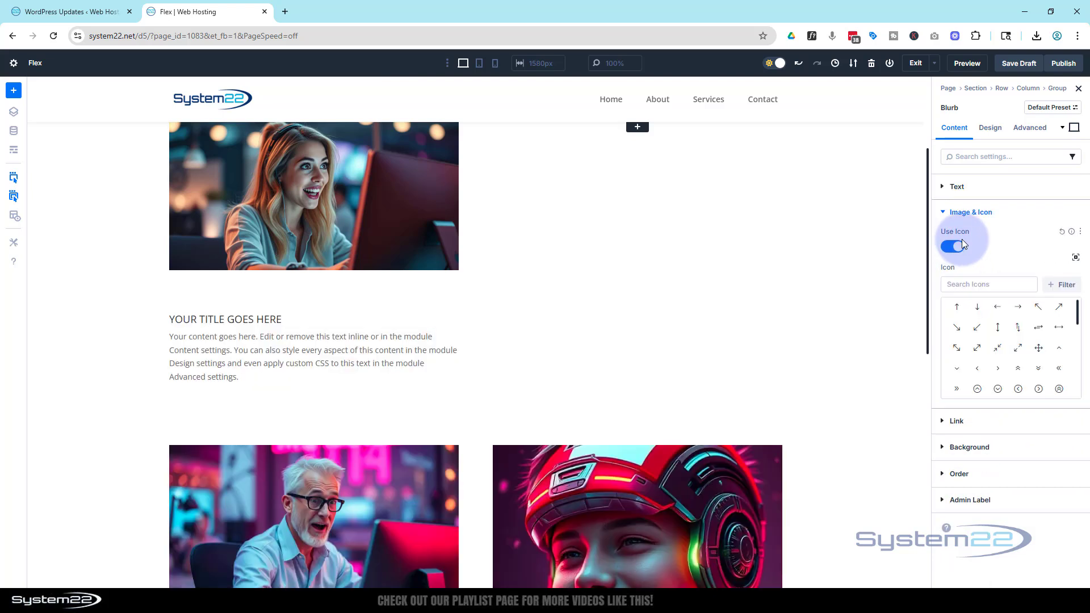
{"action": "left_click", "coordinate": [999, 329]}
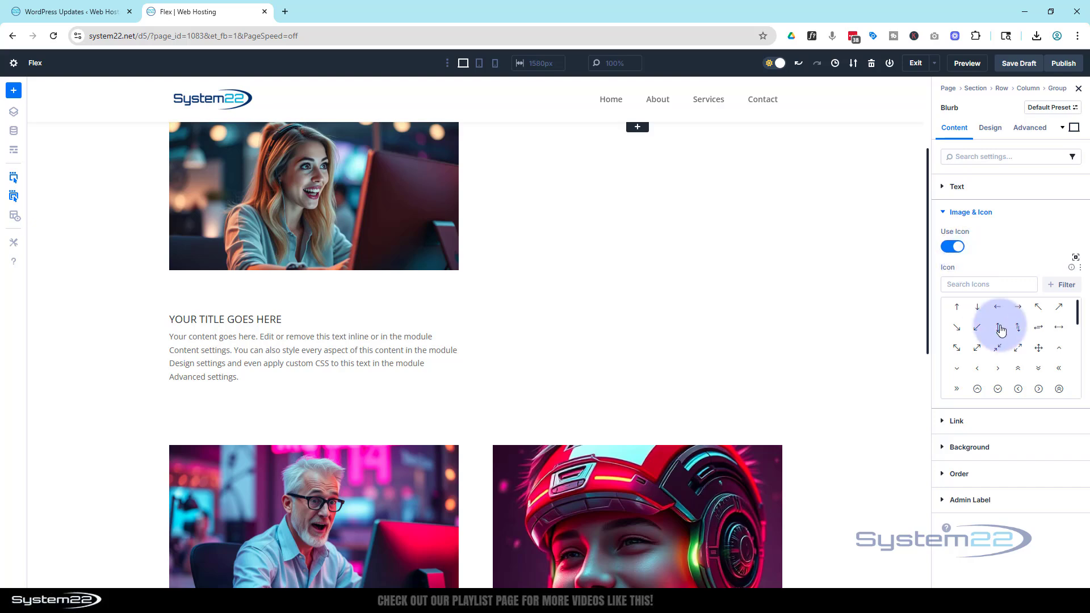
{"action": "left_click", "coordinate": [978, 390]}
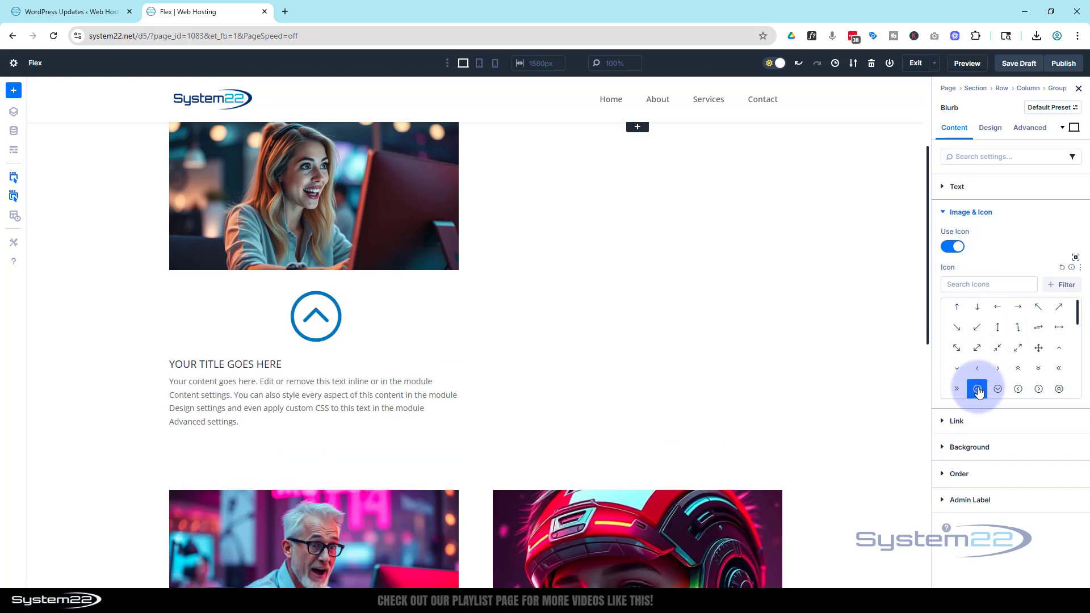
Center-align the blurb's title and body text
{"action": "left_click", "coordinate": [990, 129]}
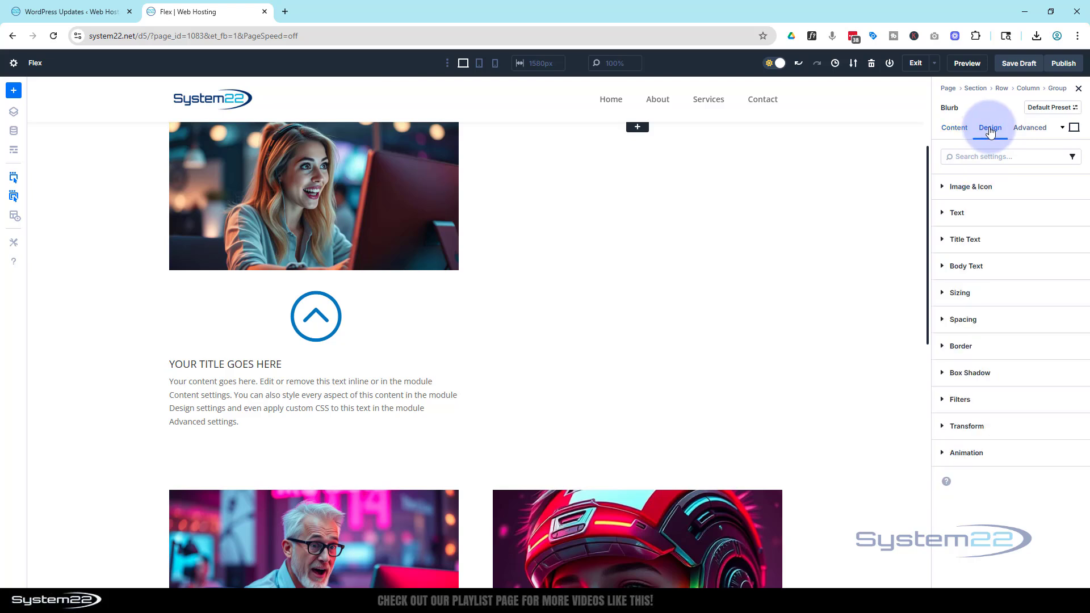
{"action": "left_click", "coordinate": [980, 214]}
{"action": "left_click", "coordinate": [968, 249]}
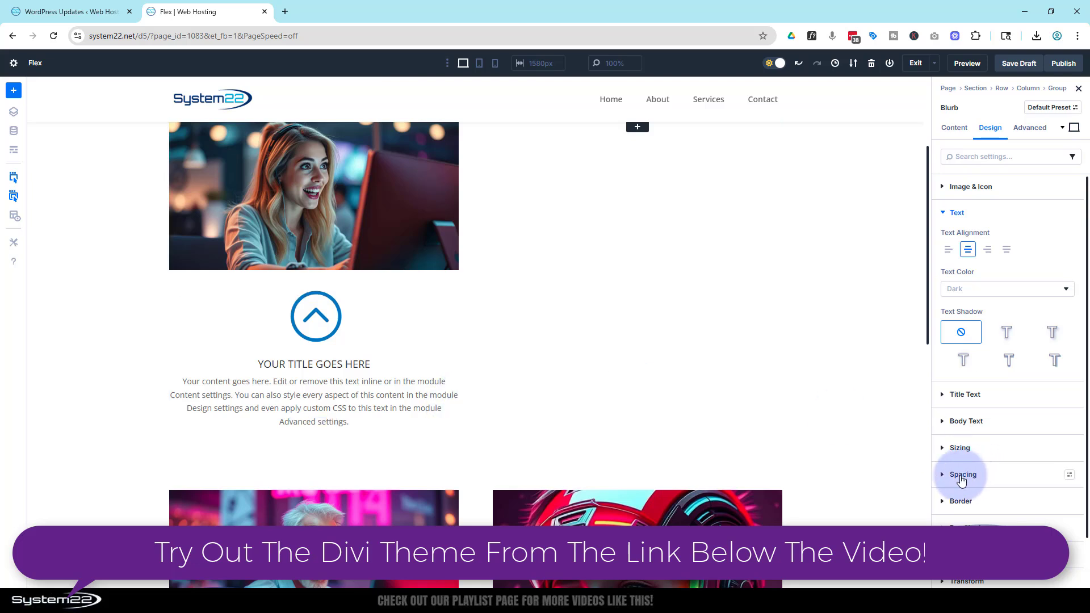
Set the blurb's linked left and right padding to 30 px
{"action": "left_click", "coordinate": [963, 474]}
{"action": "left_click", "coordinate": [964, 480]}
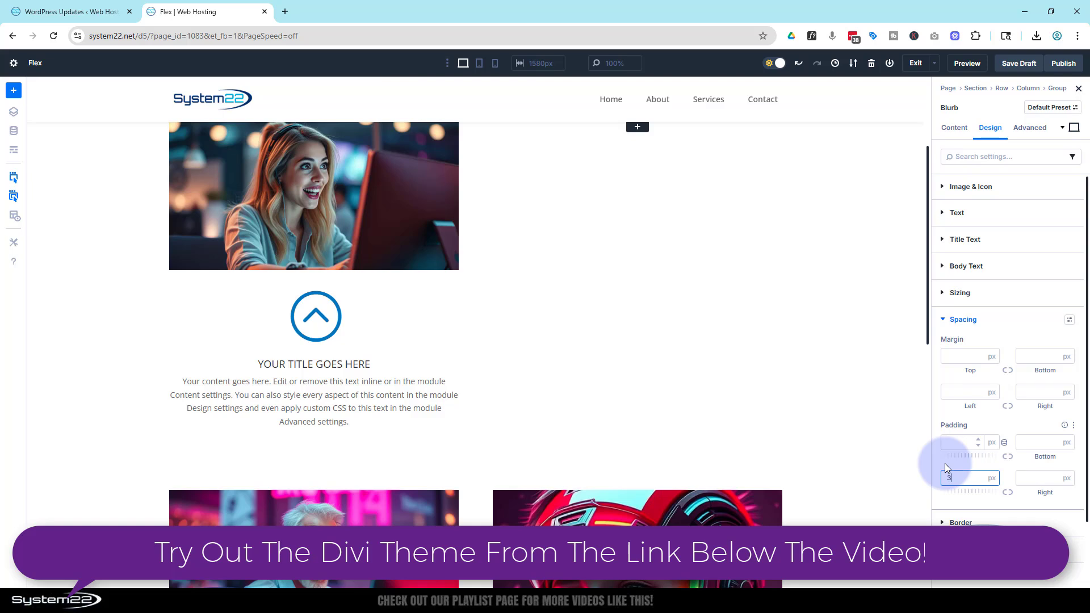
{"action": "left_click", "coordinate": [1011, 499]}
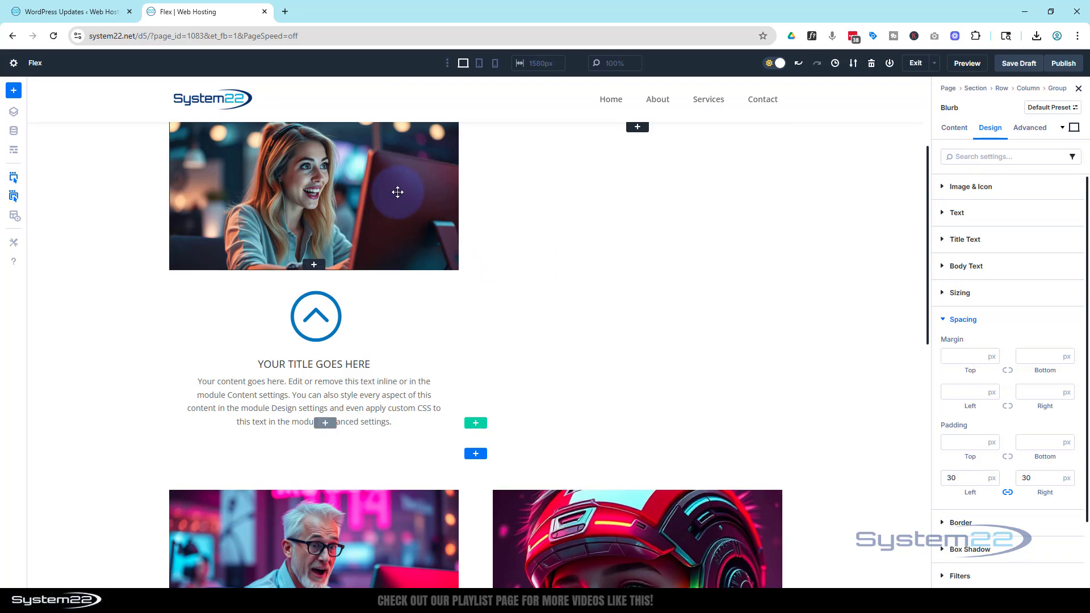
Open the group's settings and examine the page structure in wireframe view, returning to the visual layout
{"action": "left_click", "coordinate": [359, 277]}
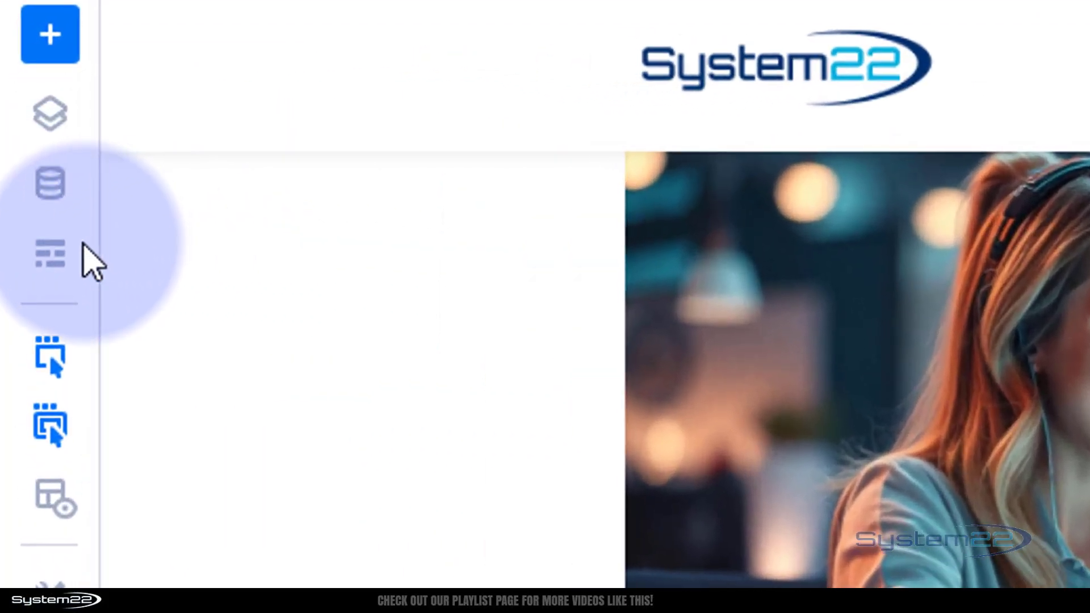
{"action": "left_click", "coordinate": [52, 258]}
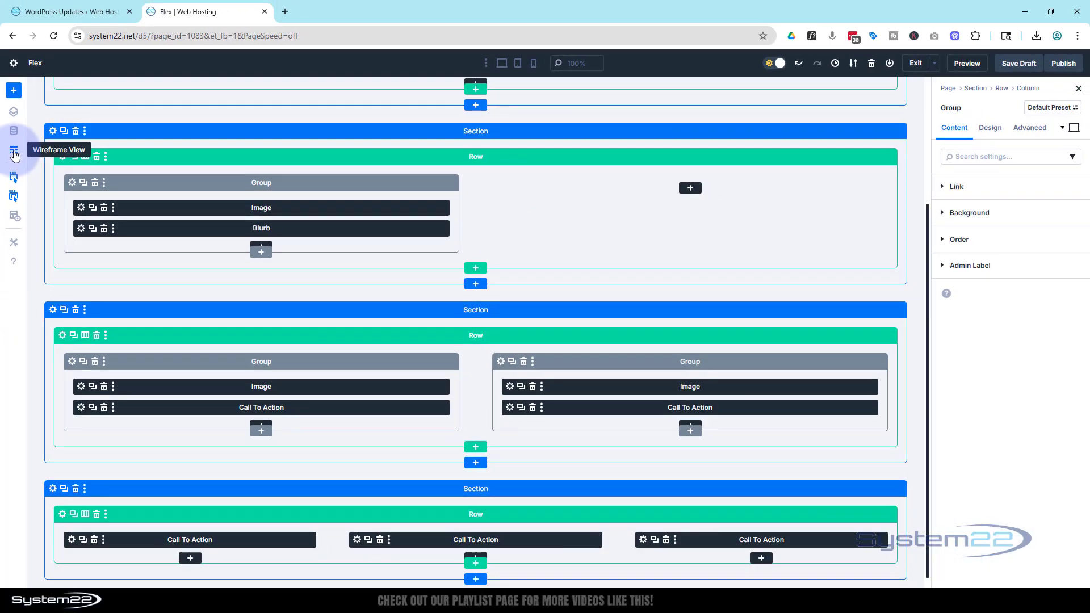
{"action": "left_click", "coordinate": [13, 151]}
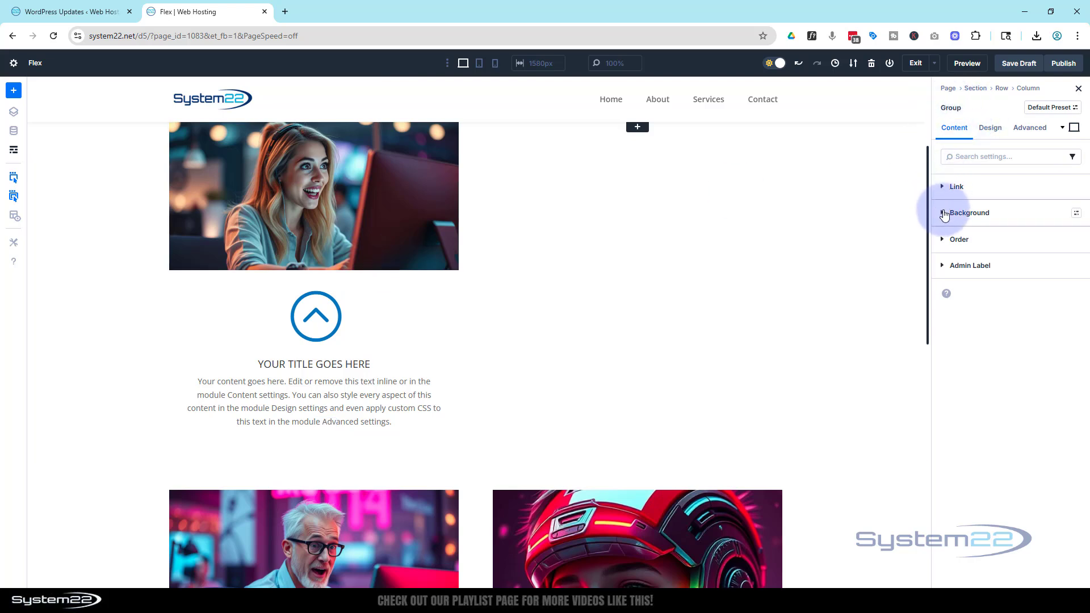
Set the group's background color to dark grey 262626
{"action": "left_click", "coordinate": [944, 213]}
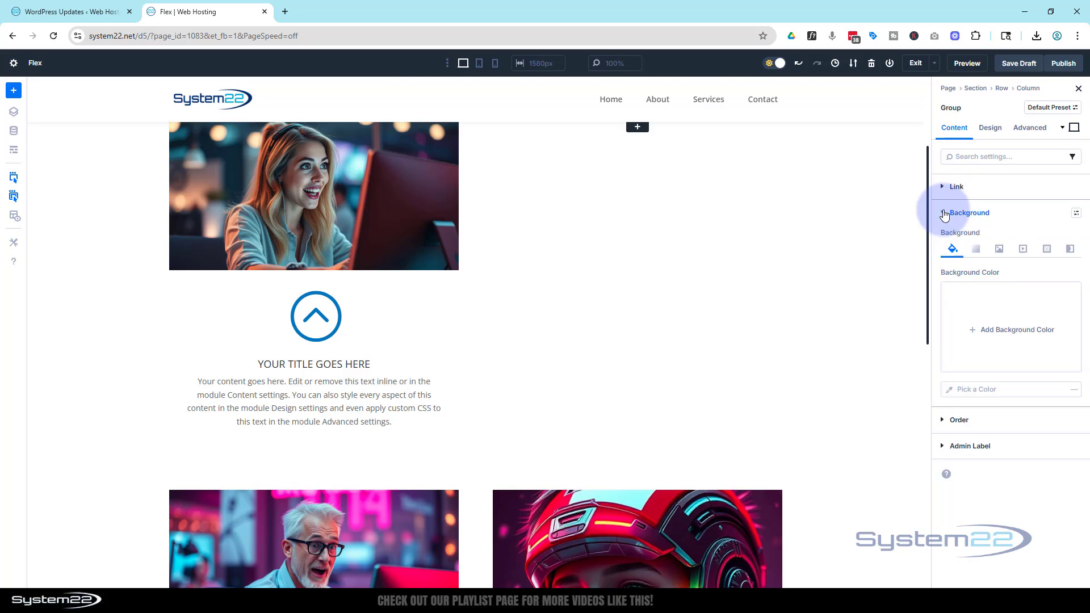
{"action": "left_click", "coordinate": [980, 317]}
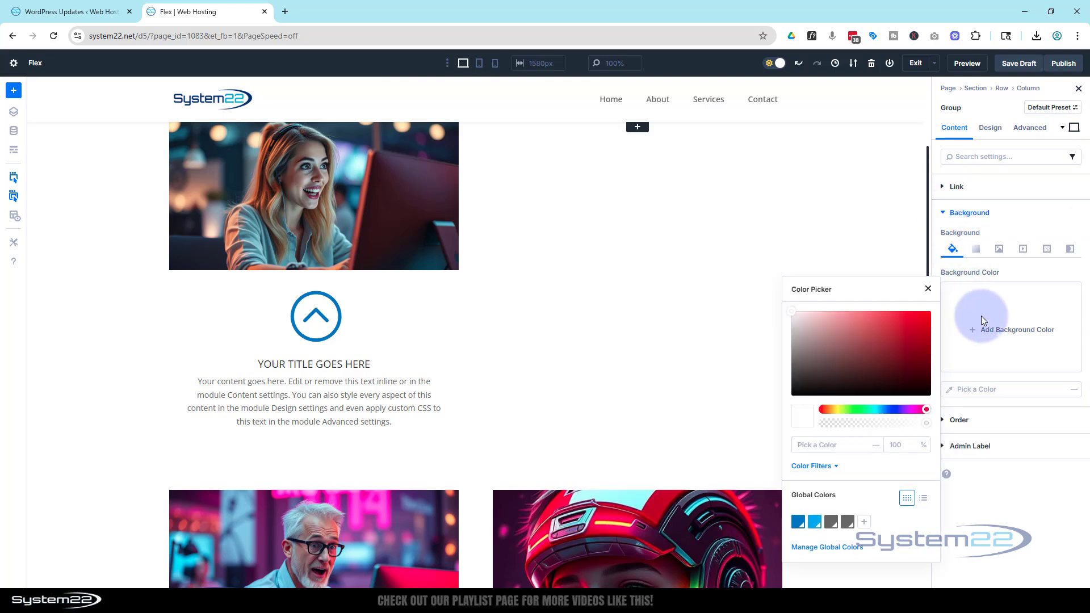
{"action": "left_click", "coordinate": [794, 384]}
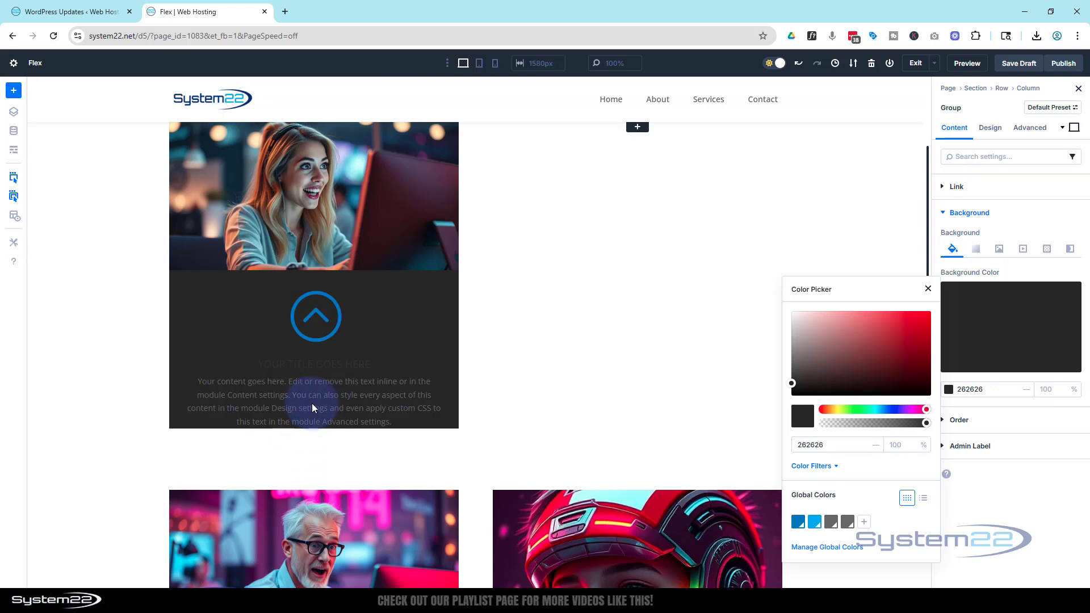
Set the blurb's text color to Light so its title and body stand out on the dark card
{"action": "left_click", "coordinate": [370, 343]}
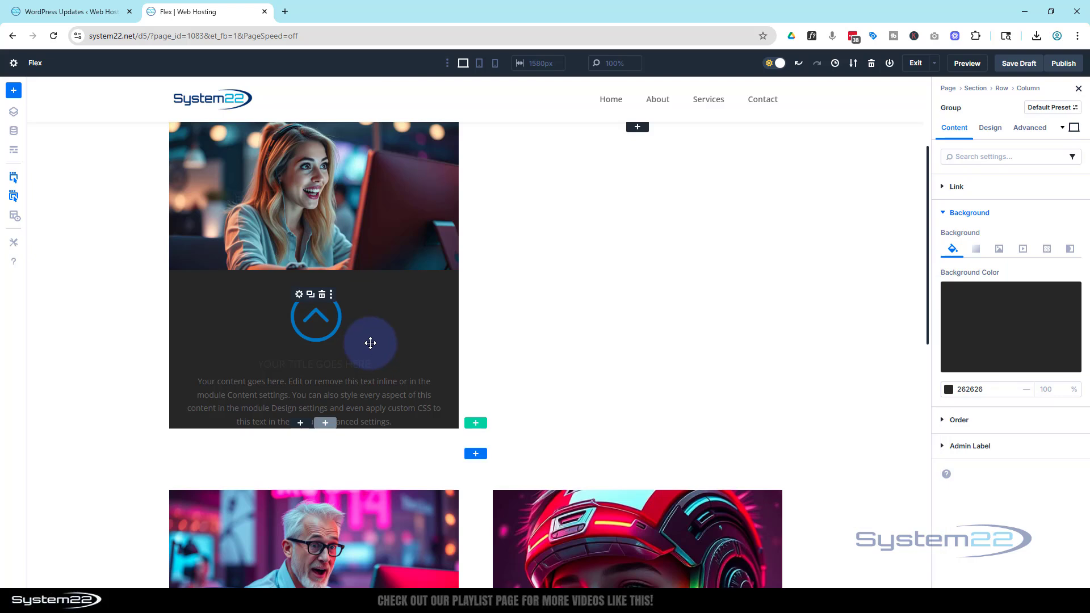
{"action": "left_click", "coordinate": [370, 343]}
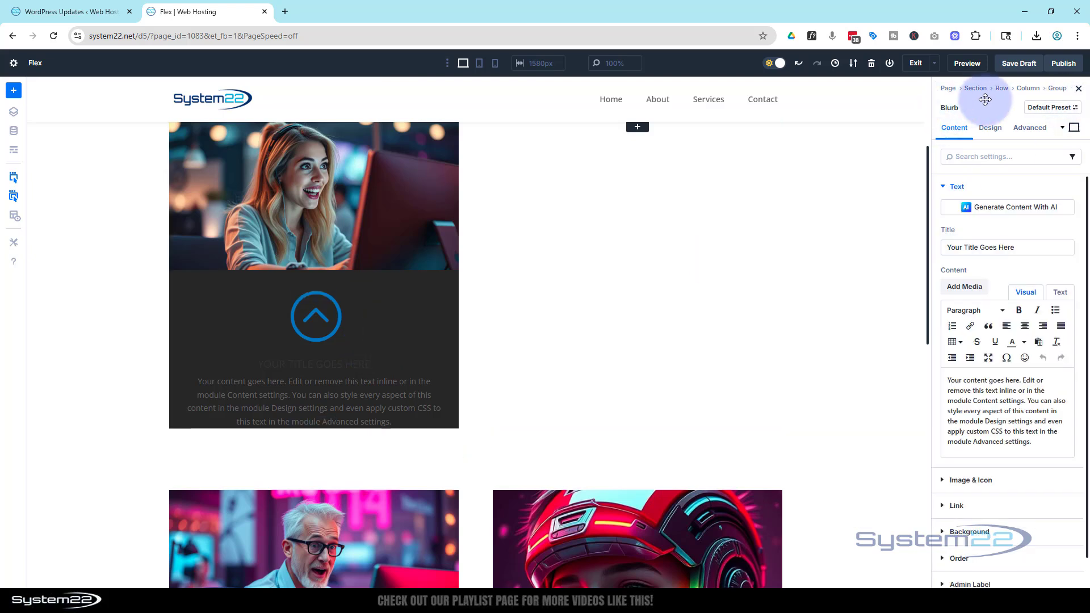
{"action": "left_click", "coordinate": [990, 128]}
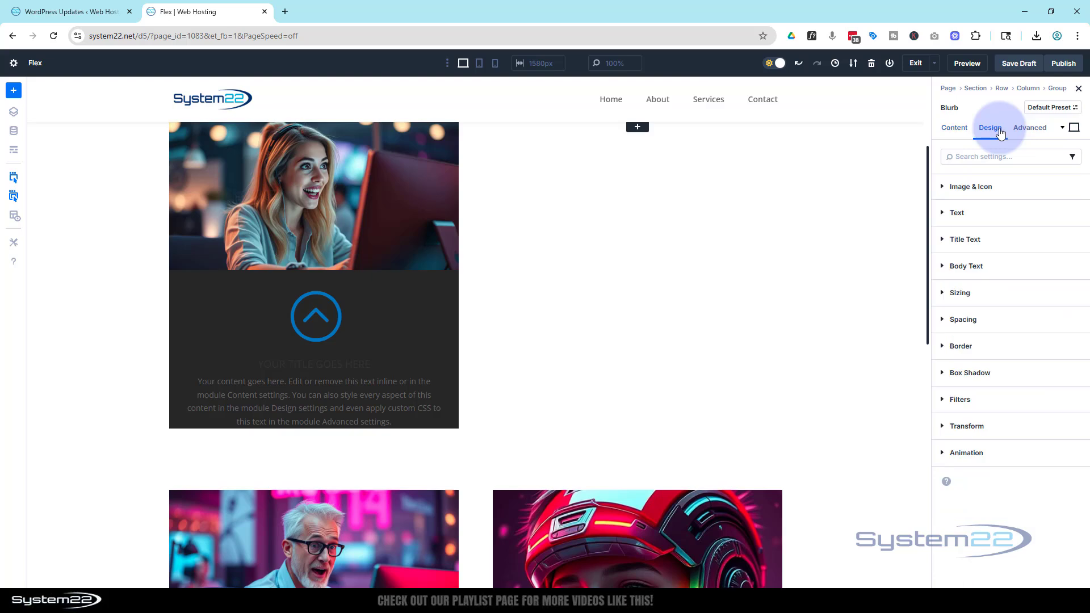
{"action": "left_click", "coordinate": [994, 221]}
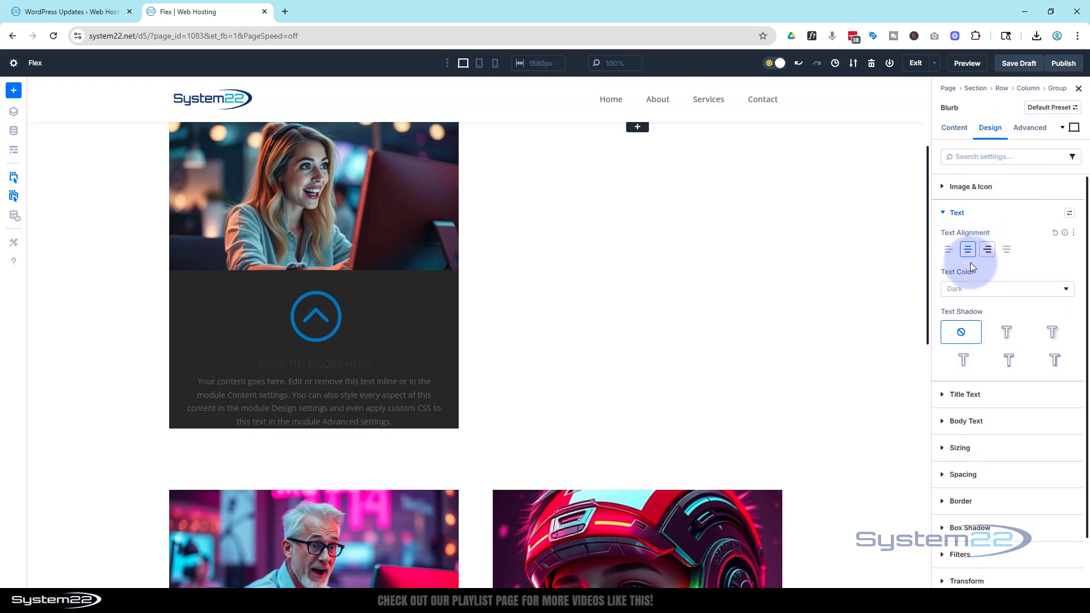
{"action": "left_click", "coordinate": [972, 289]}
{"action": "left_click", "coordinate": [967, 300]}
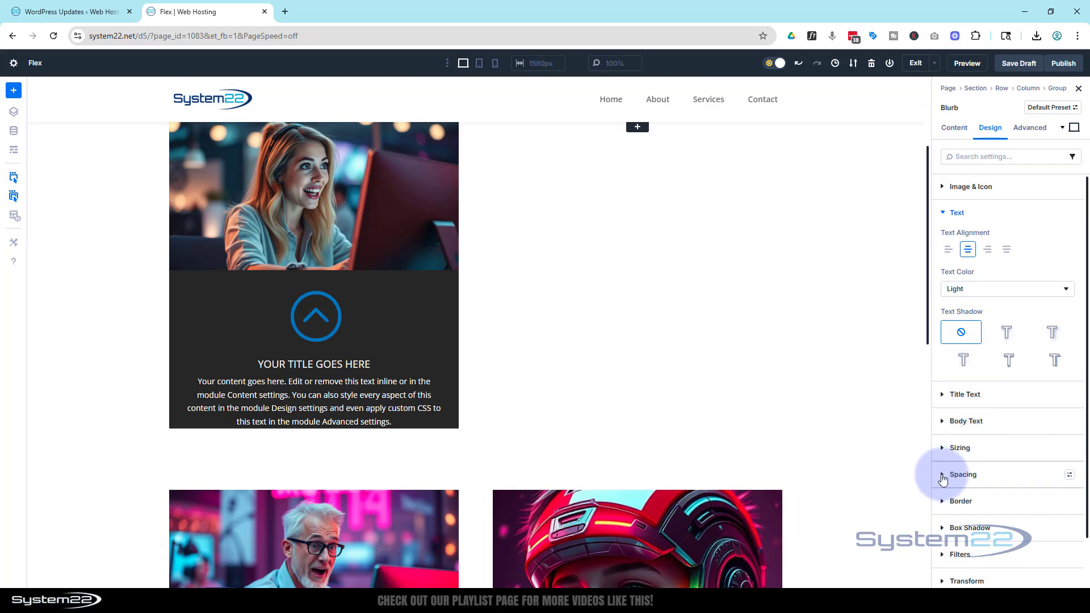
Set the blurb's bottom padding to 50 px, keeping pixels as the unit
{"action": "left_click", "coordinate": [942, 478]}
{"action": "left_click", "coordinate": [1032, 439]}
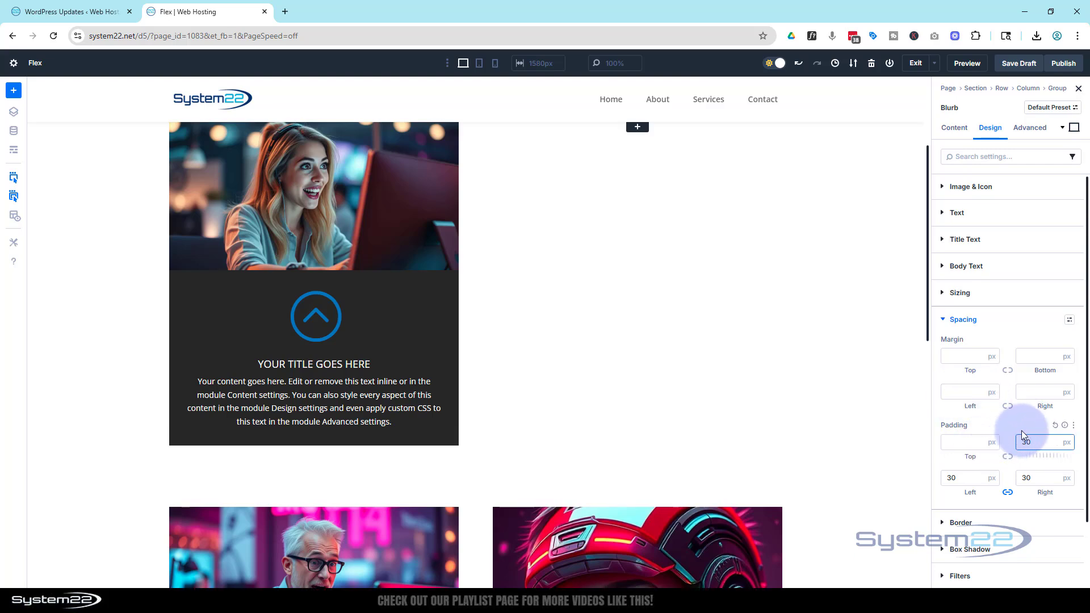
{"action": "key", "text": "shift+Up"}
{"action": "key", "text": "shift+Up"}
{"action": "key", "text": "shift+Up"}
{"action": "key", "text": "shift+Down"}
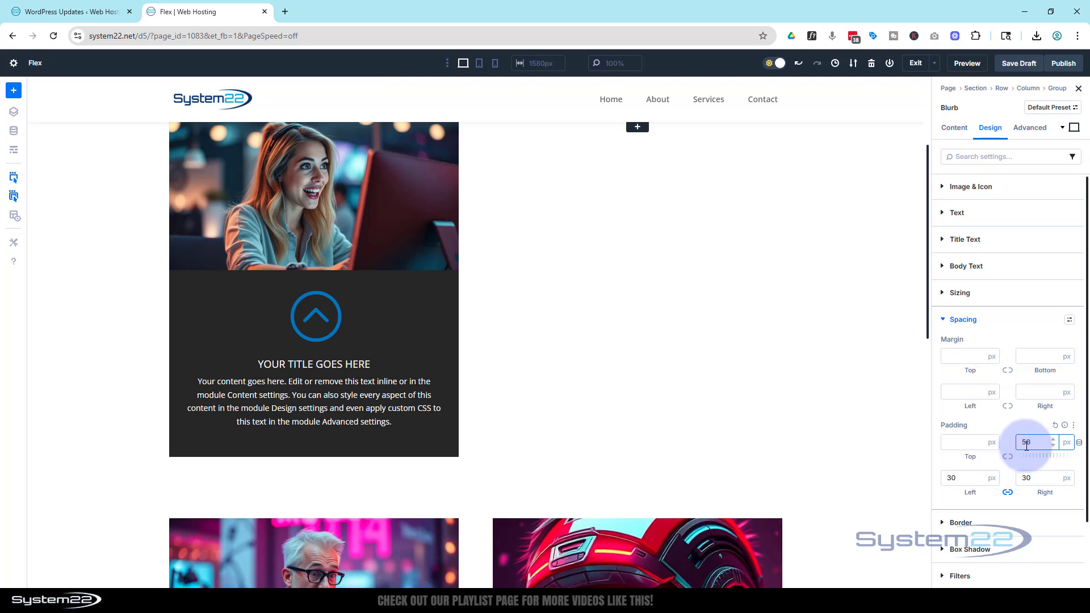
{"action": "left_click", "coordinate": [1067, 444]}
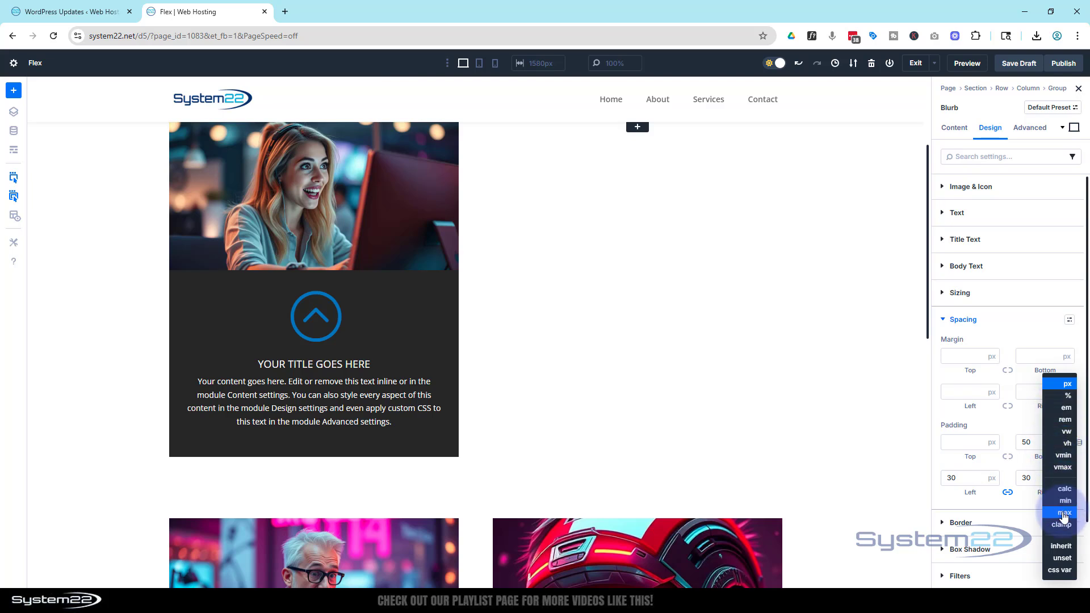
{"action": "left_click", "coordinate": [1008, 394]}
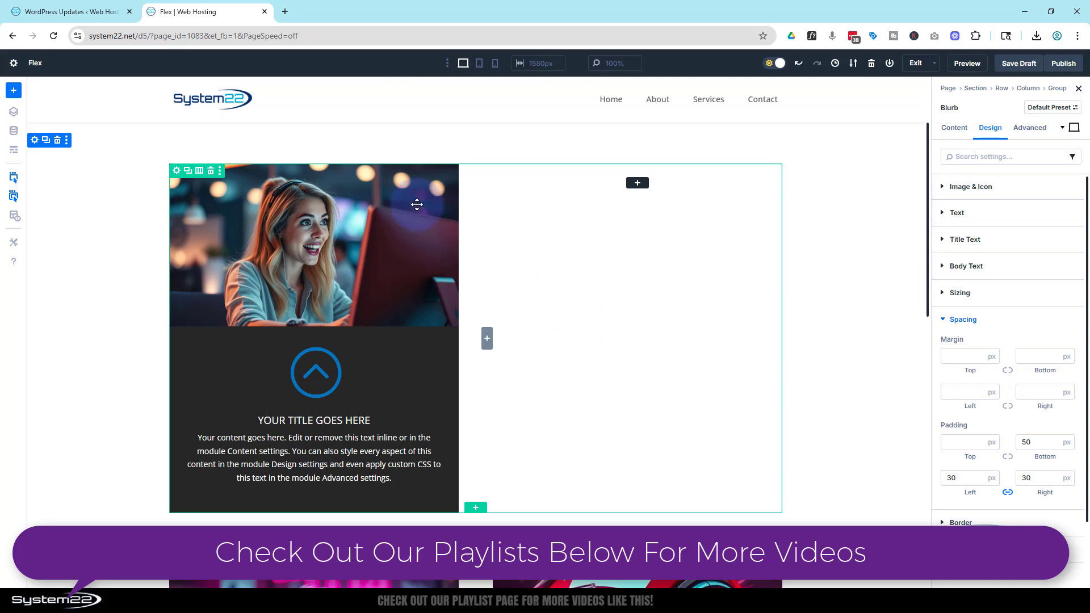
Give the row's first column a background image, using the media library's first picture of a smiling woman in a futuristic helmet
{"action": "left_click", "coordinate": [178, 177]}
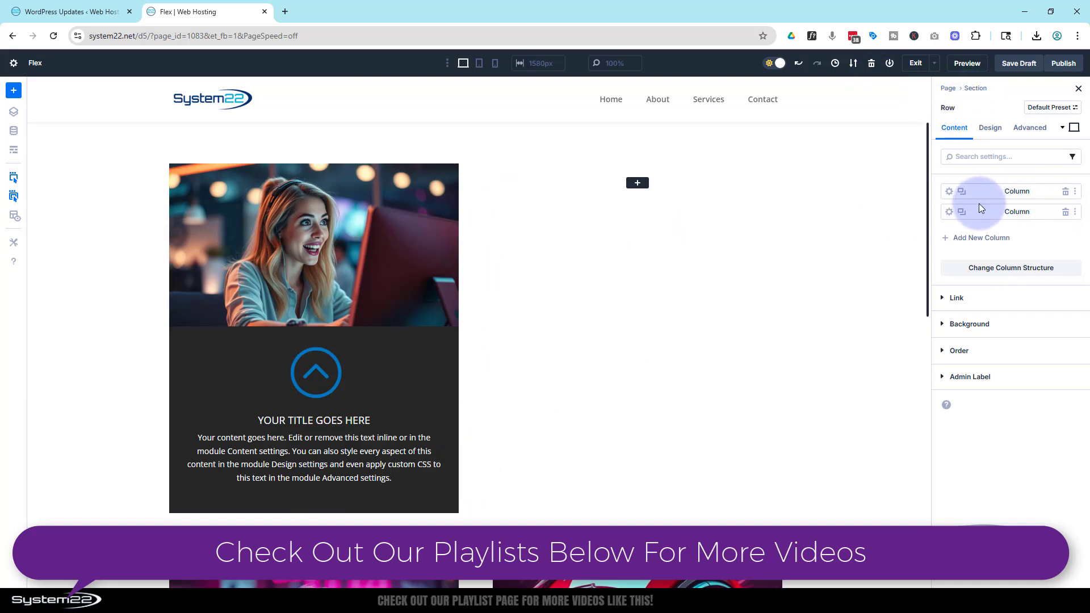
{"action": "left_click", "coordinate": [949, 191]}
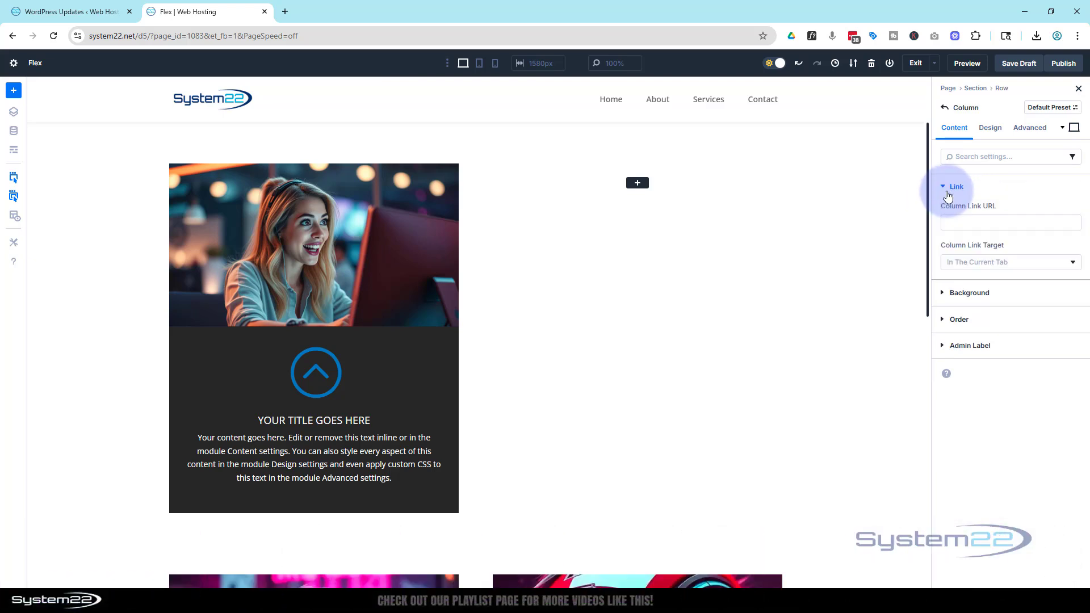
{"action": "left_click", "coordinate": [983, 294]}
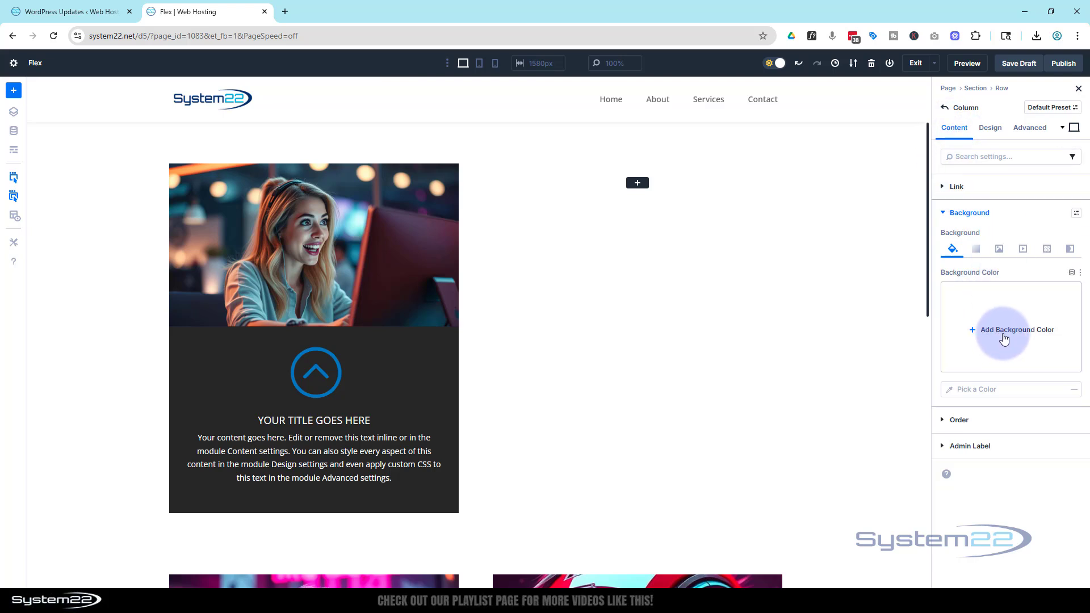
{"action": "left_click", "coordinate": [1002, 250]}
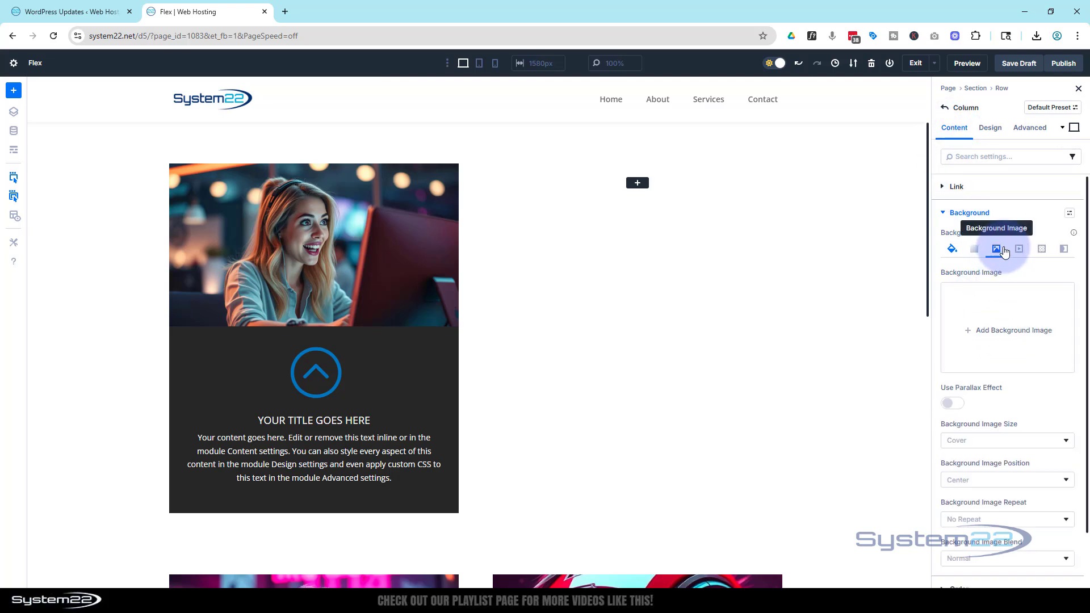
{"action": "left_click", "coordinate": [1014, 329]}
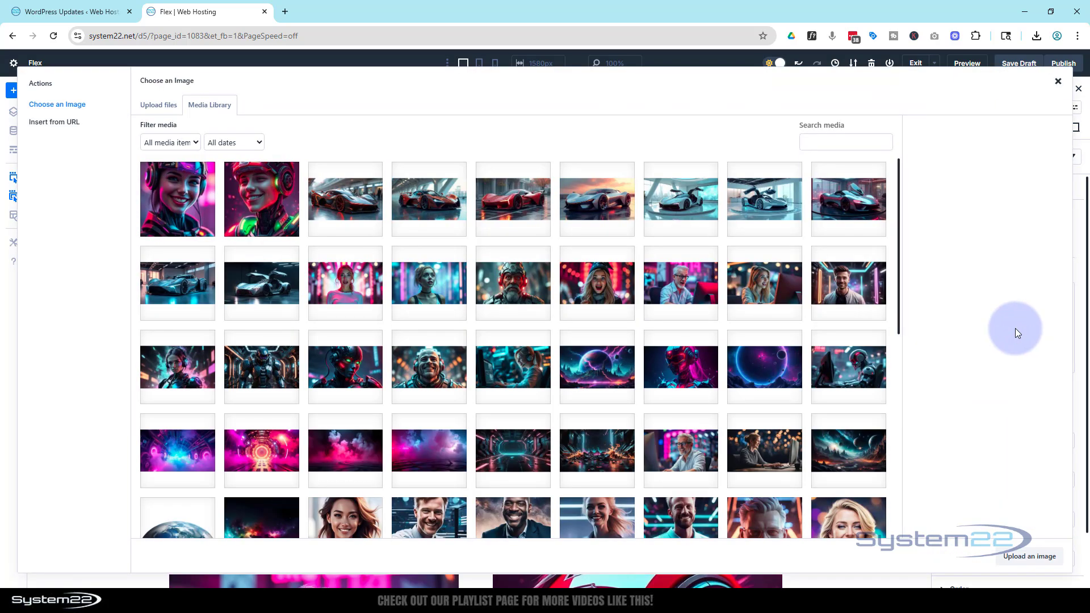
{"action": "left_click", "coordinate": [181, 222]}
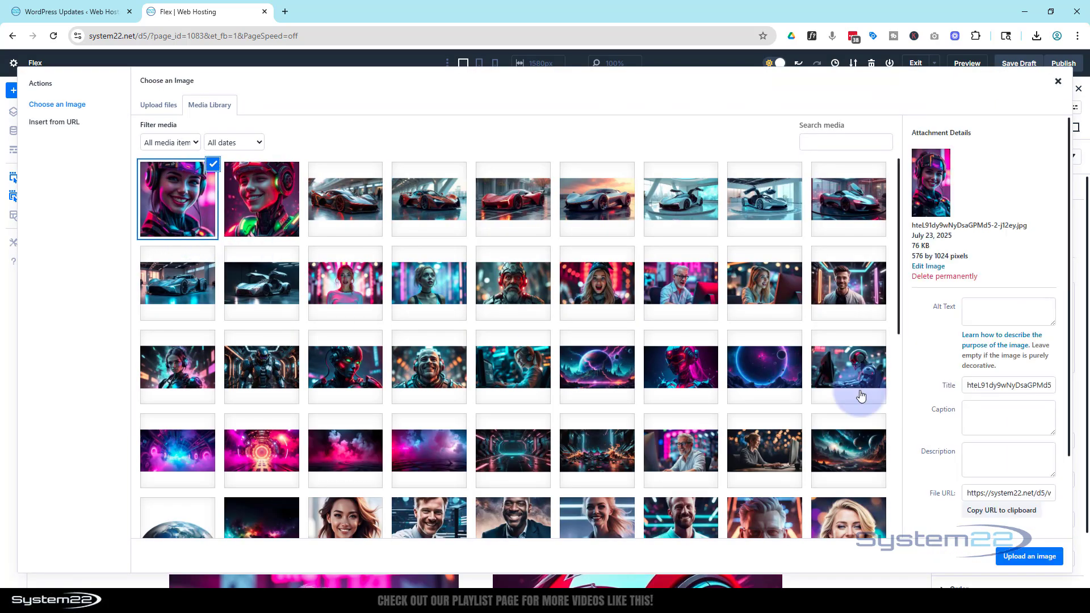
{"action": "left_click", "coordinate": [1027, 557]}
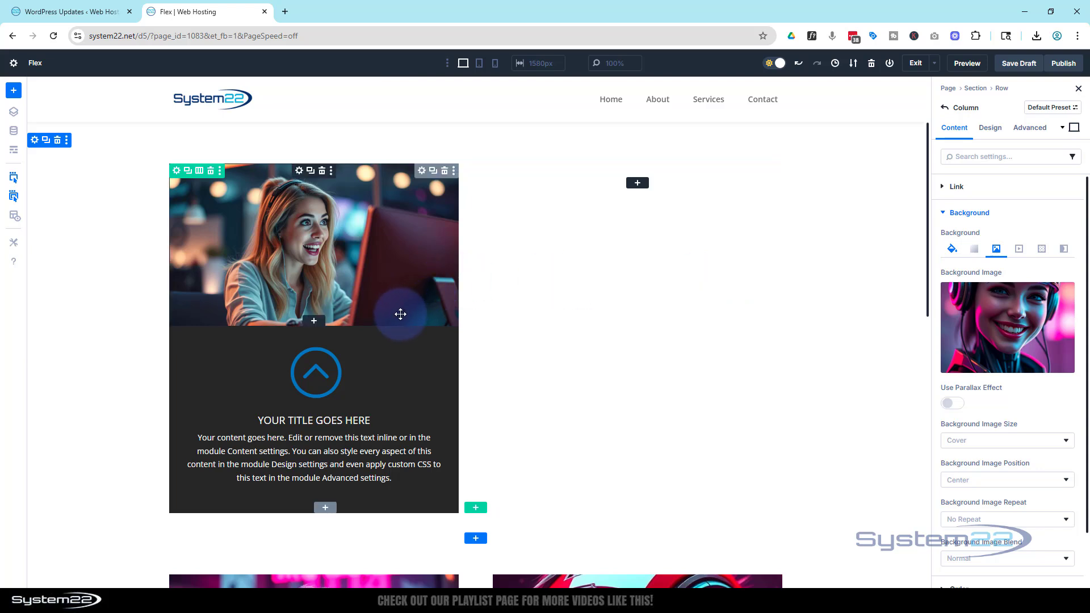
Set the card group's opacity filter to 0% for the Hover state, then return its settings to the Desktop state
{"action": "left_click", "coordinate": [360, 338]}
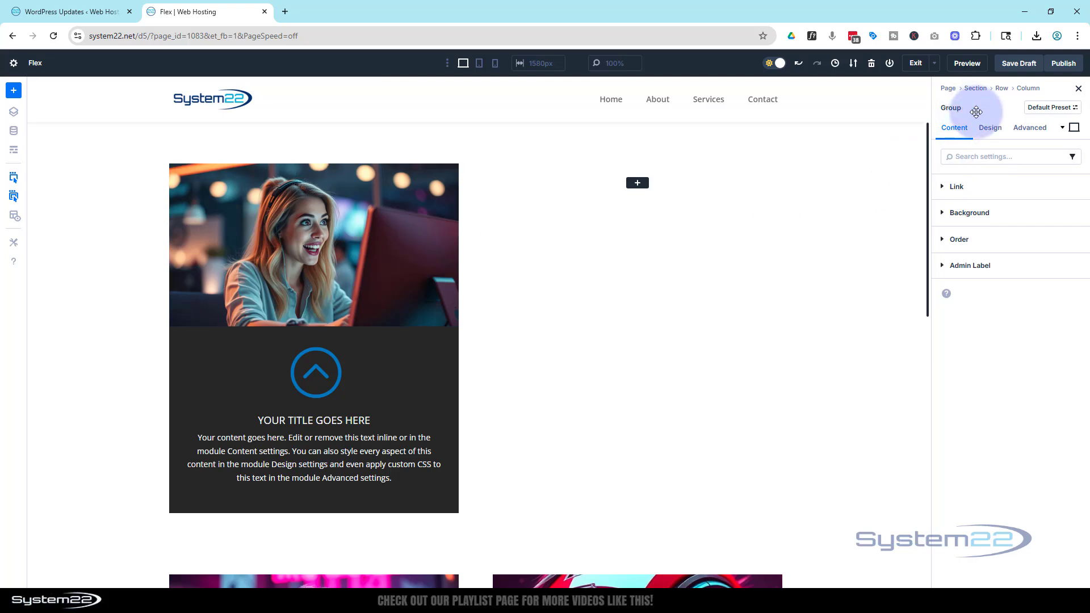
{"action": "left_click", "coordinate": [994, 130]}
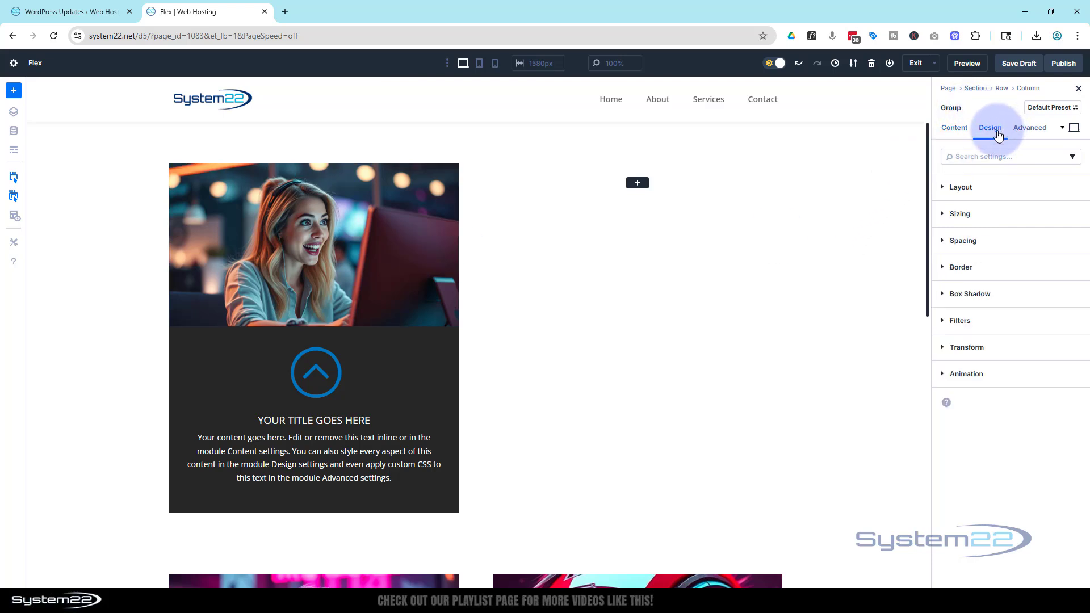
{"action": "left_click", "coordinate": [1005, 321]}
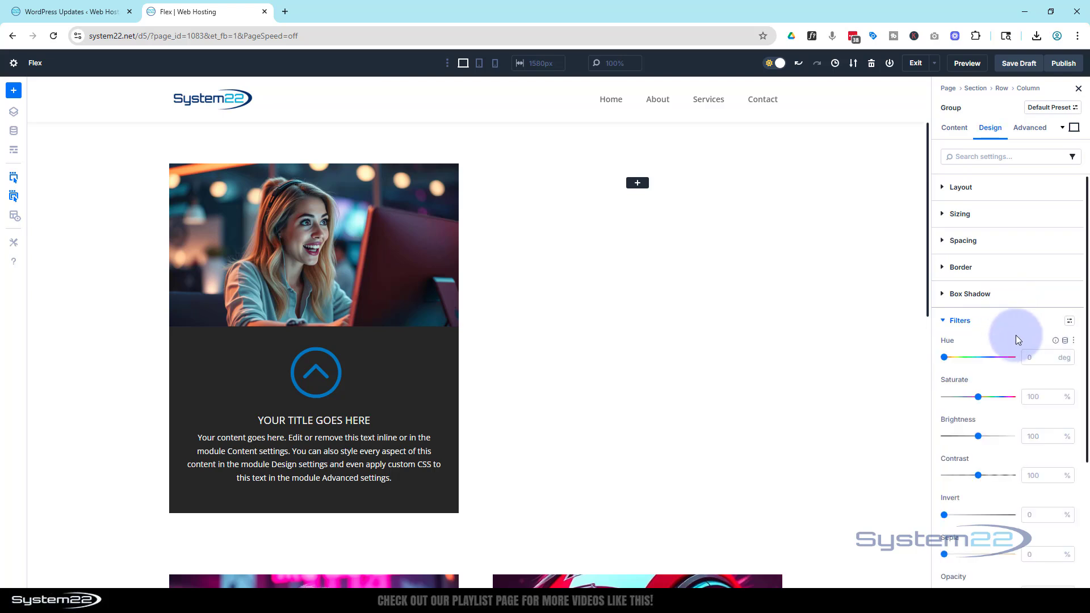
{"action": "scroll", "coordinate": [1015, 335], "scroll_direction": "down", "scroll_amount": 3}
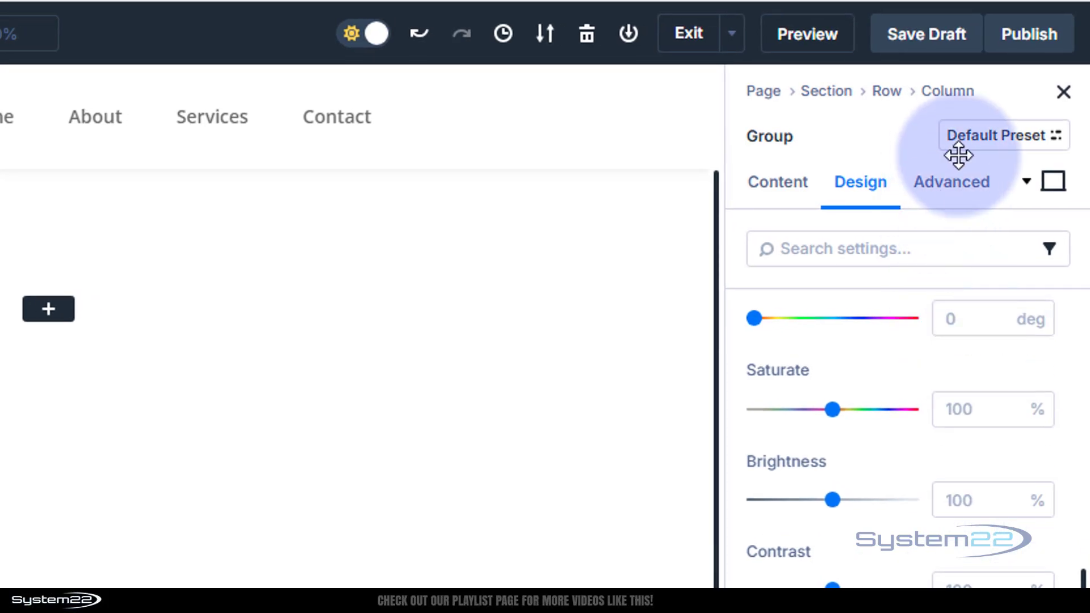
{"action": "left_click", "coordinate": [1055, 188]}
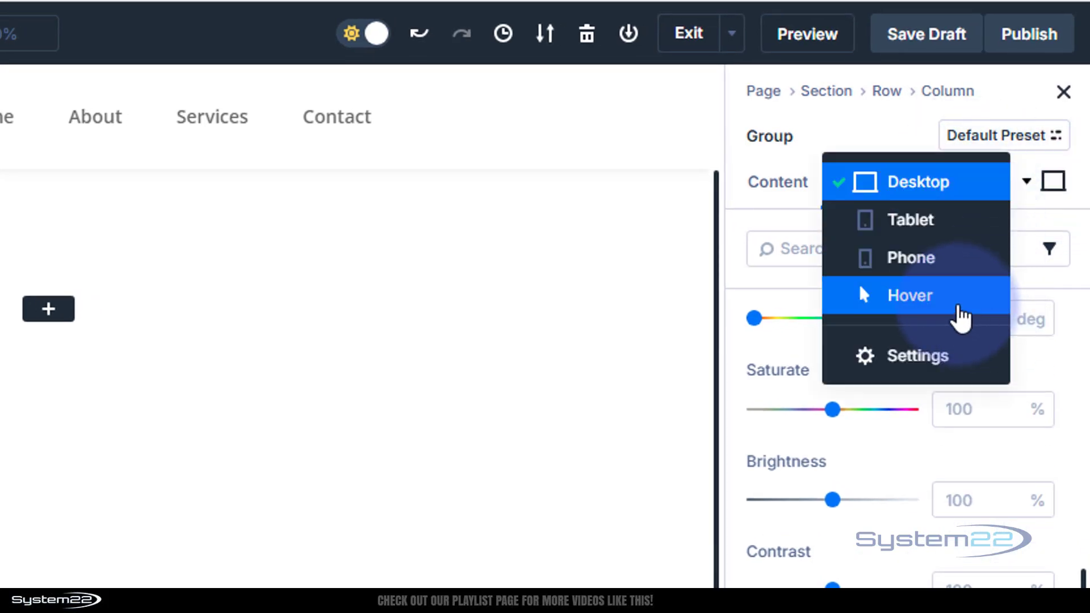
{"action": "left_click", "coordinate": [962, 318]}
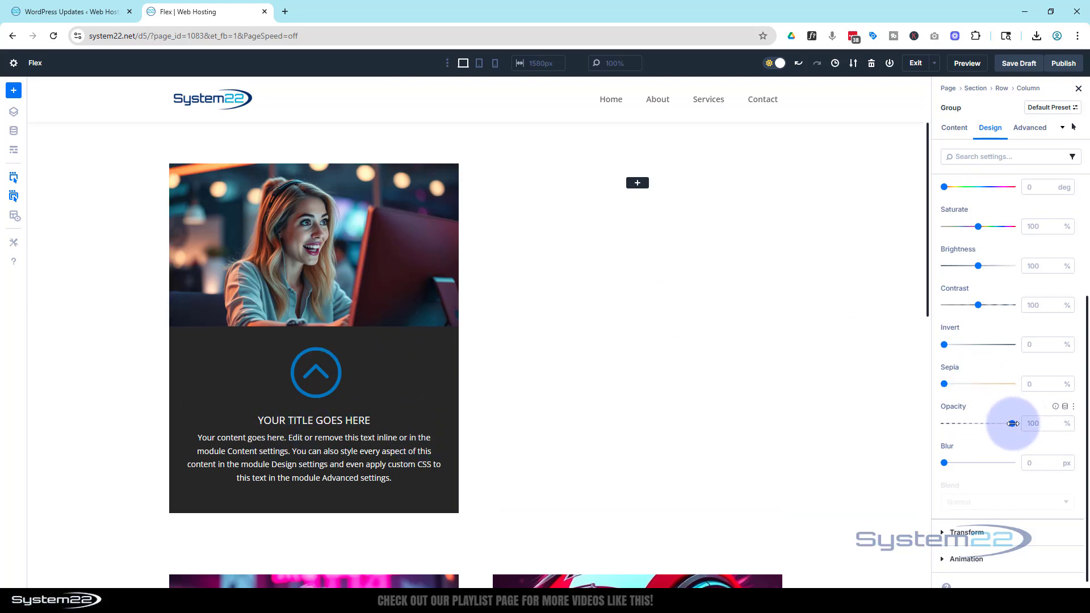
{"action": "left_click_drag", "start_coordinate": [1013, 424], "coordinate": [901, 427]}
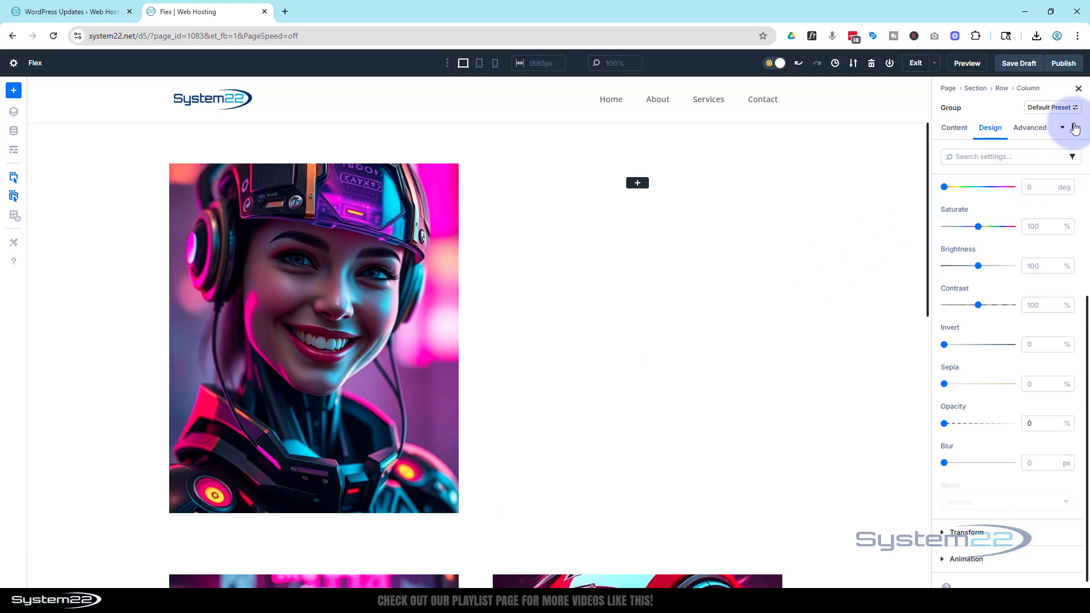
{"action": "left_click", "coordinate": [1073, 128]}
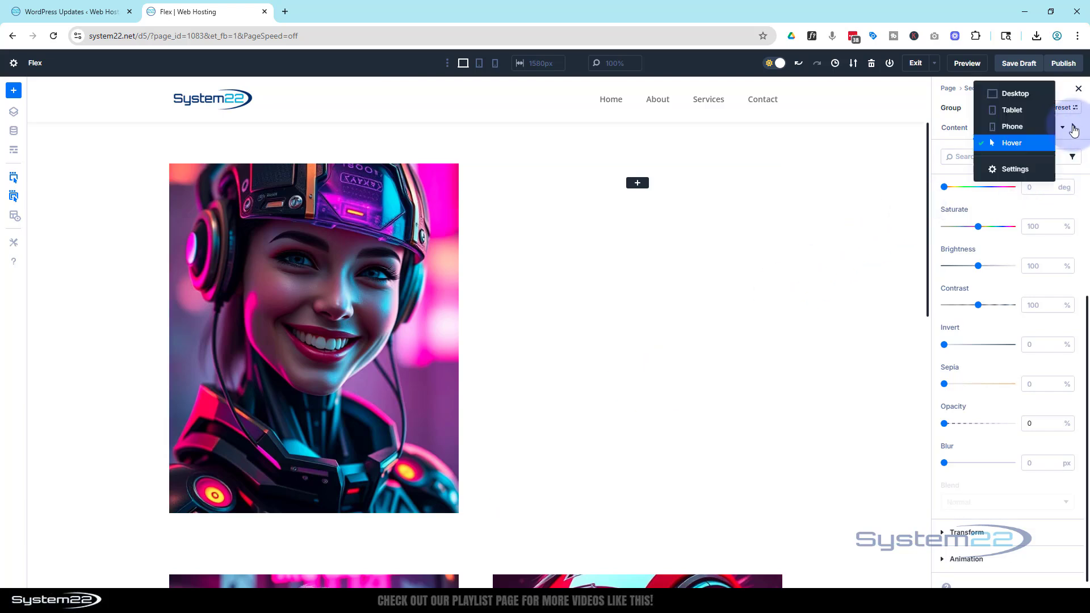
{"action": "left_click", "coordinate": [1016, 95]}
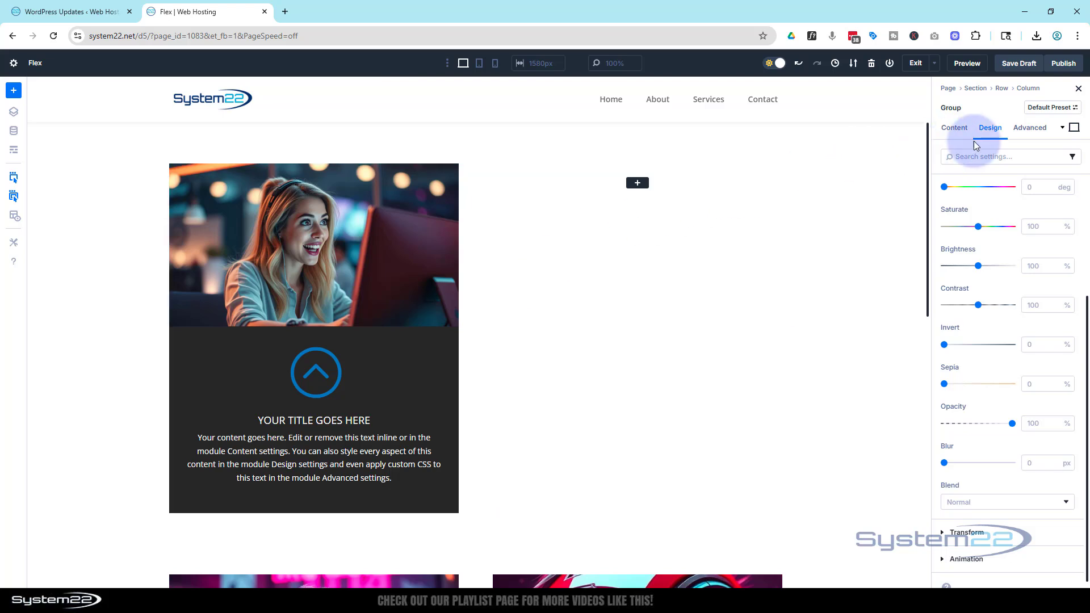
Set the group's transition duration to 750 ms and its transition speed curve to Ease-In-Out
{"action": "left_click", "coordinate": [1025, 135]}
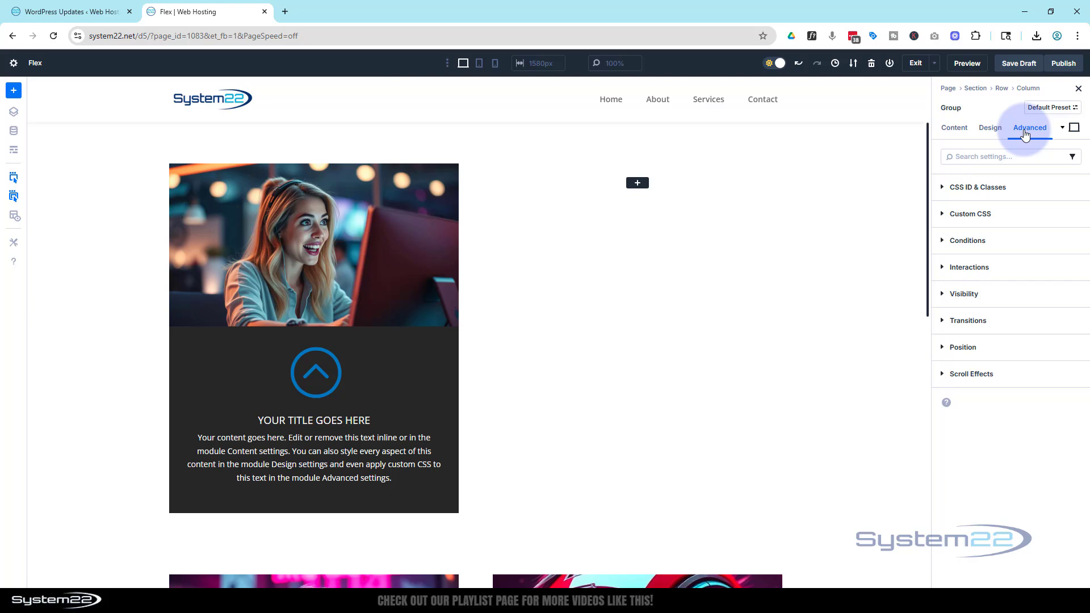
{"action": "left_click", "coordinate": [943, 321]}
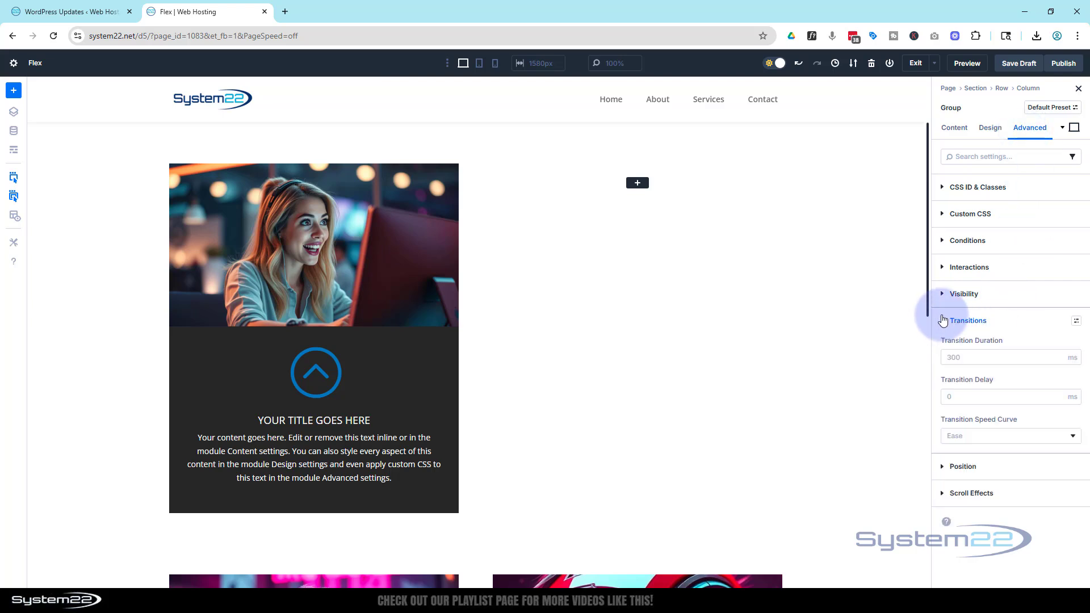
{"action": "left_click", "coordinate": [950, 357]}
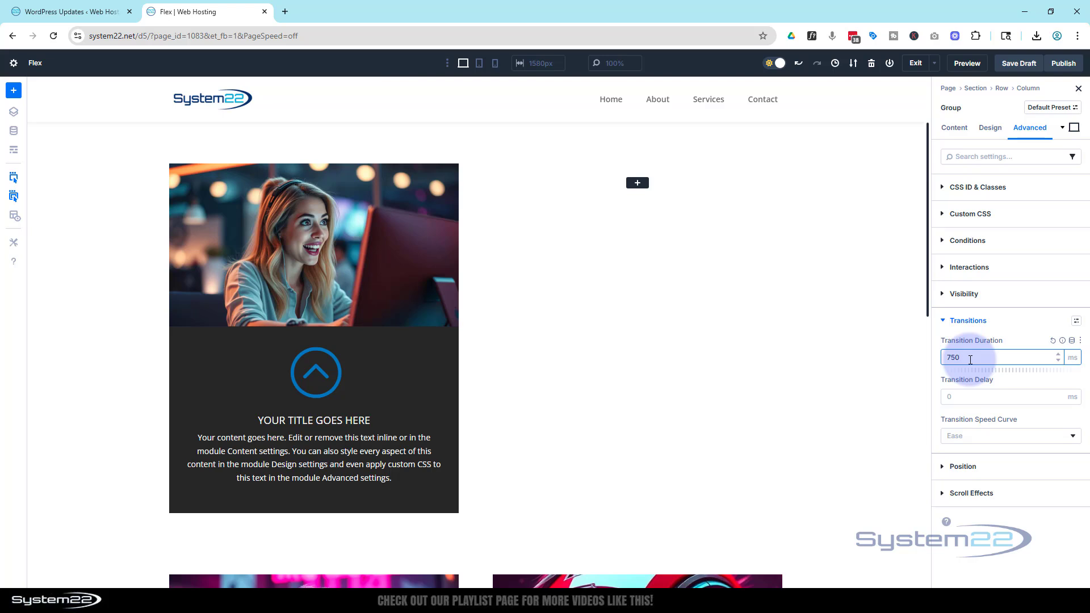
{"action": "left_click", "coordinate": [990, 442]}
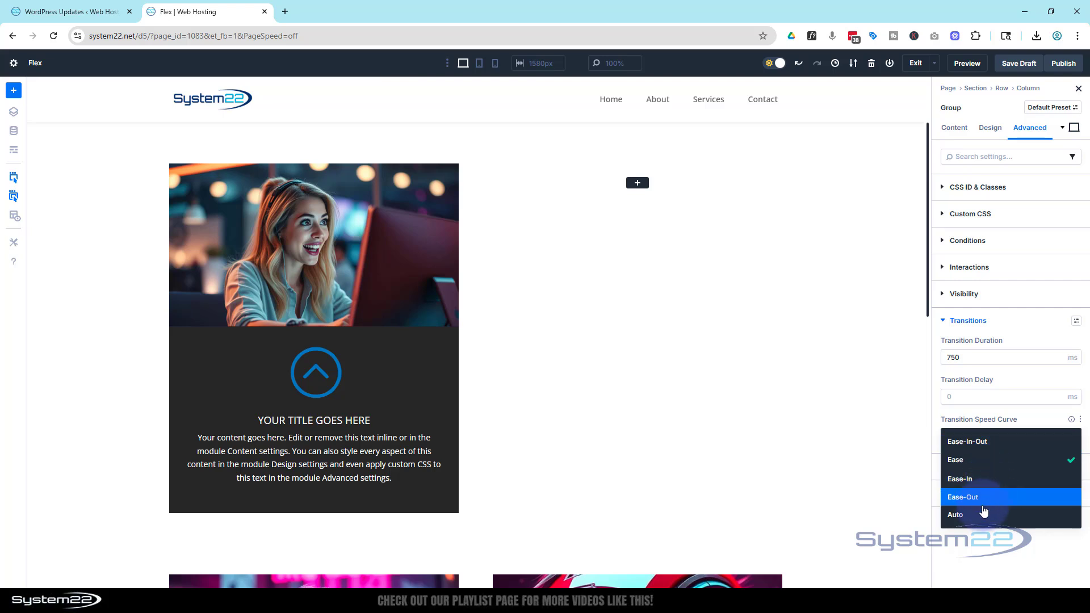
{"action": "left_click", "coordinate": [976, 449]}
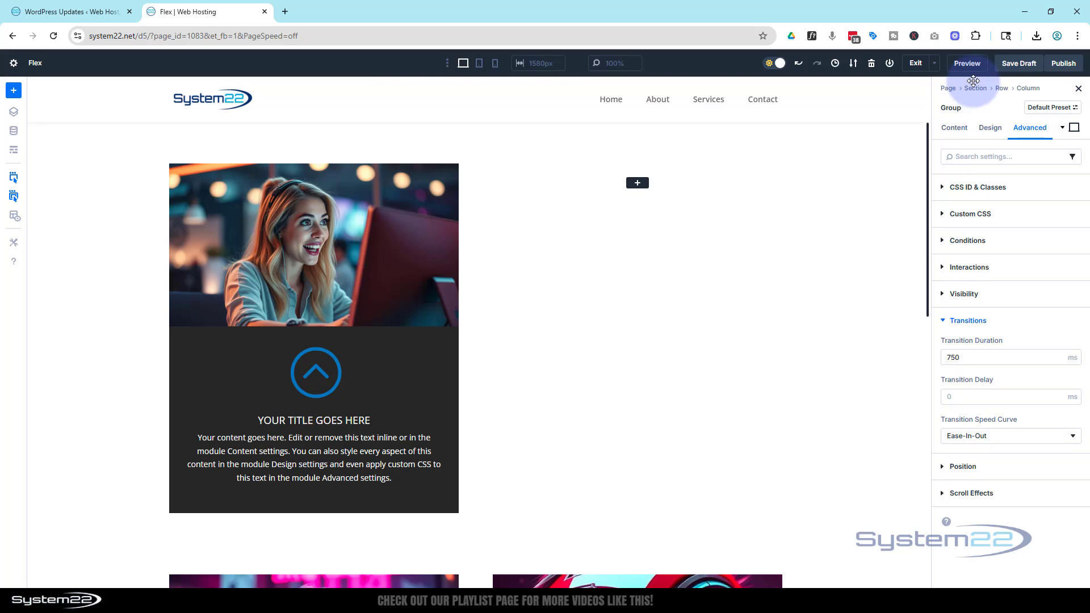
Save the page as a draft and exit the builder to test the card's hover fade on the front end
{"action": "left_click", "coordinate": [1018, 63]}
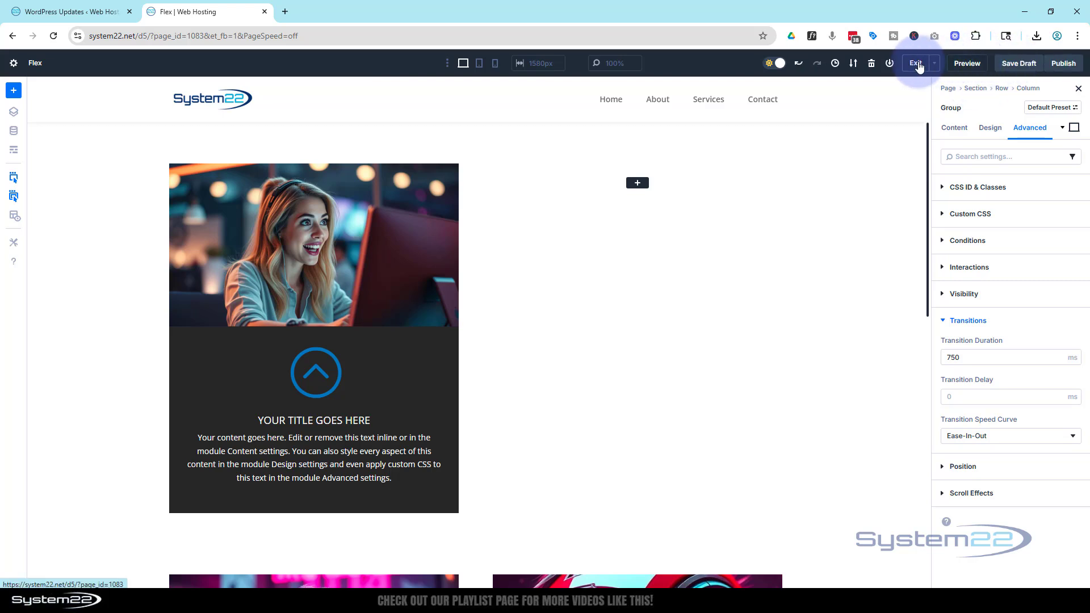
{"action": "left_click", "coordinate": [917, 63]}
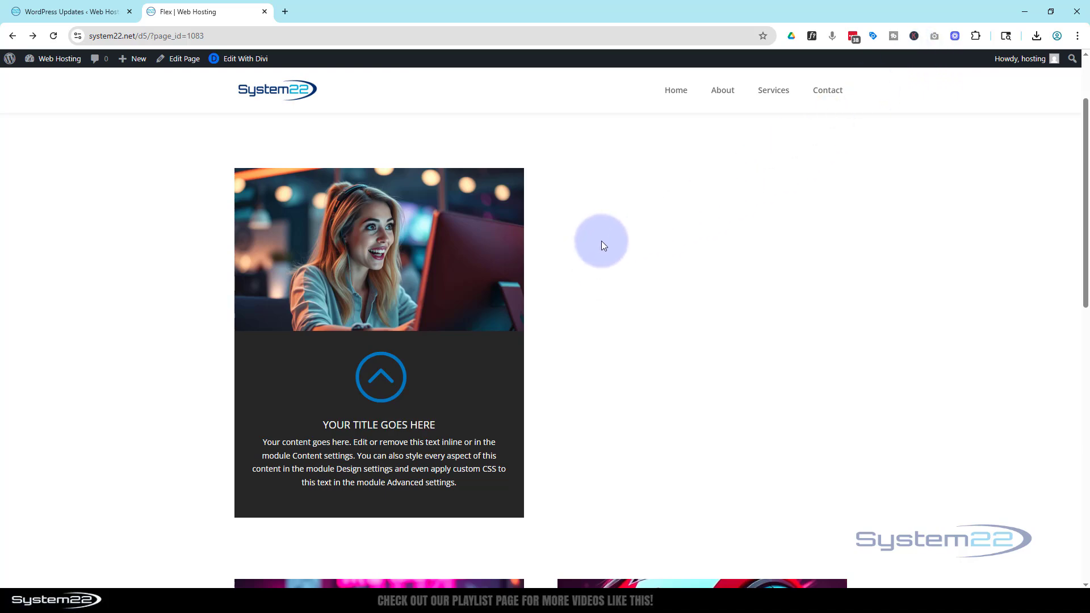
{"action": "mouse_move", "coordinate": [503, 272]}
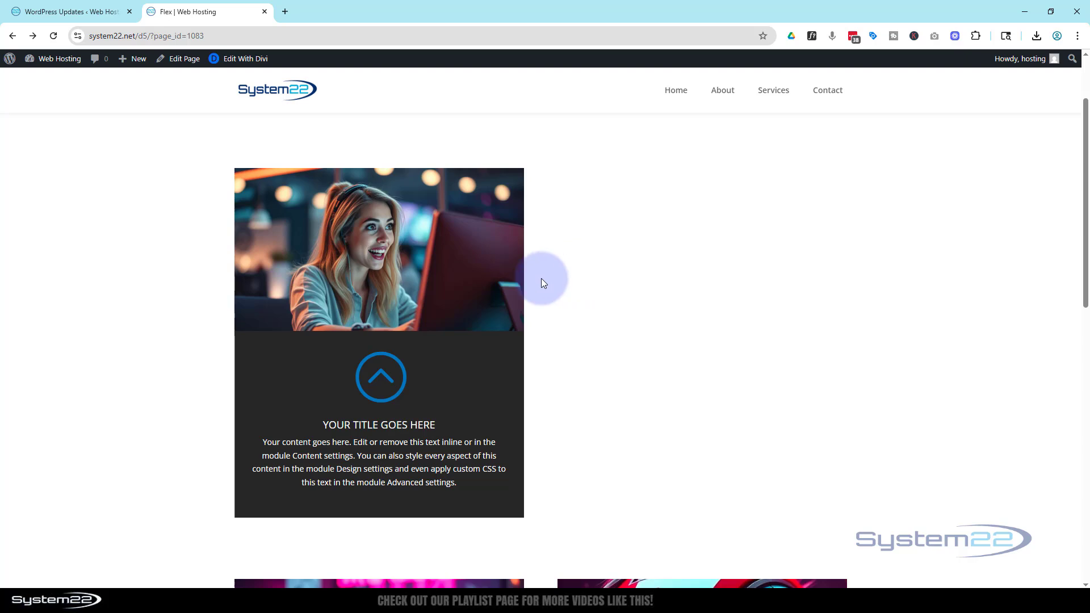
{"action": "mouse_move", "coordinate": [437, 284]}
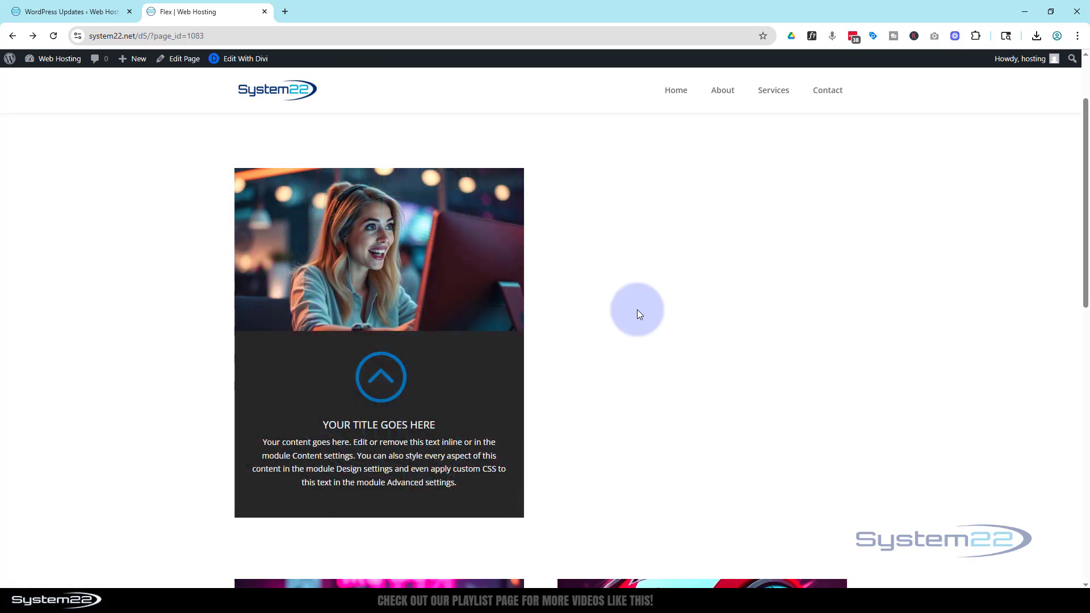
{"action": "mouse_move", "coordinate": [490, 305]}
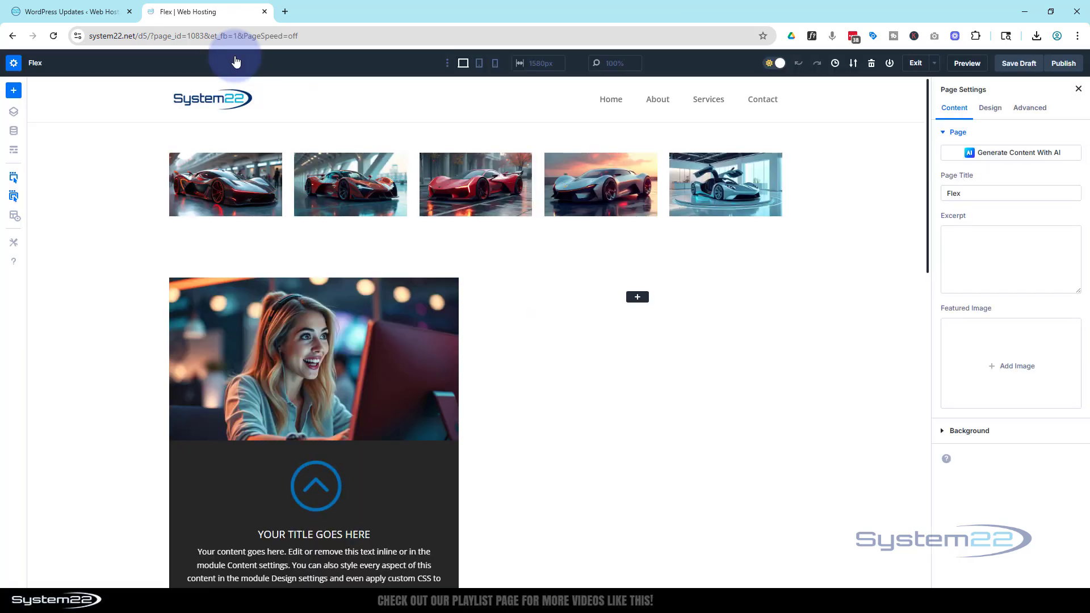
Duplicate the card group in the wireframe view and move the copy into the row's empty second column
{"action": "left_click", "coordinate": [15, 150]}
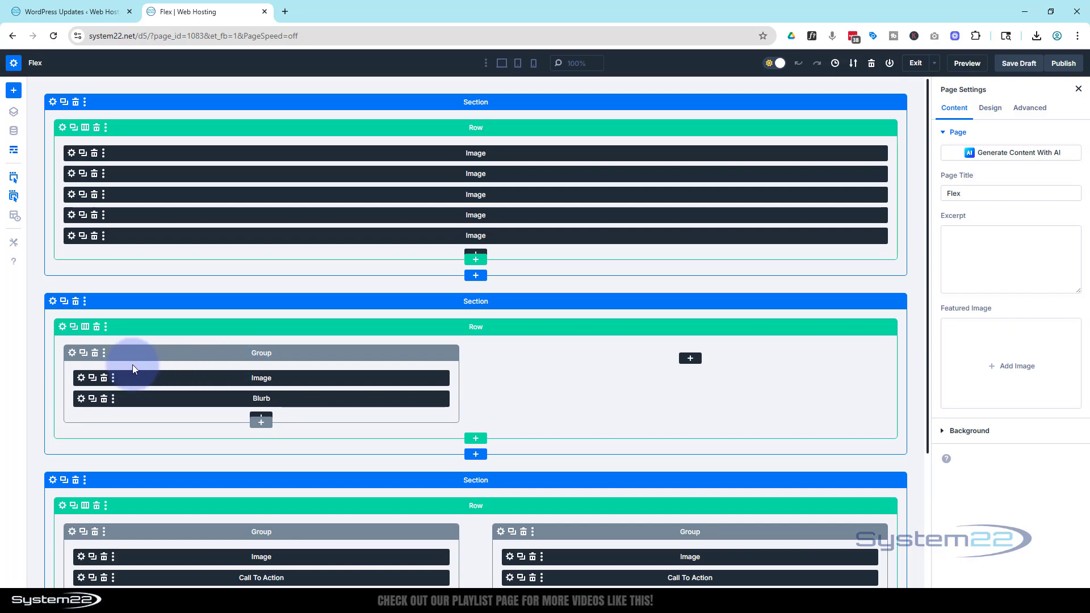
{"action": "left_click", "coordinate": [82, 354]}
{"action": "left_click_drag", "start_coordinate": [72, 353], "coordinate": [661, 360]}
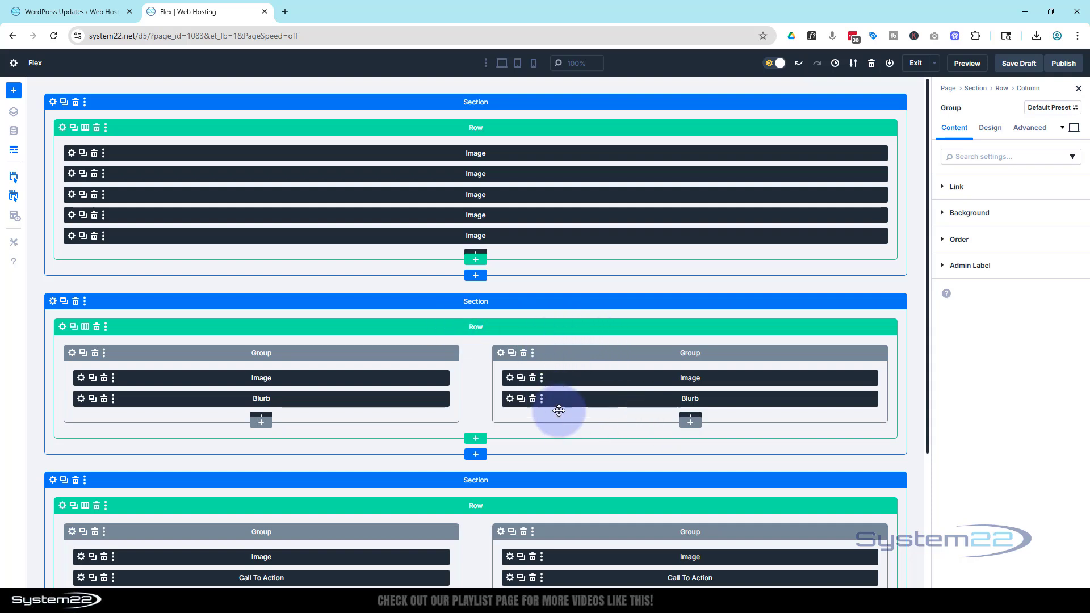
Give the row's second column a background image, using the media library's second picture of a smiling figure in a red helmet
{"action": "left_click", "coordinate": [546, 330]}
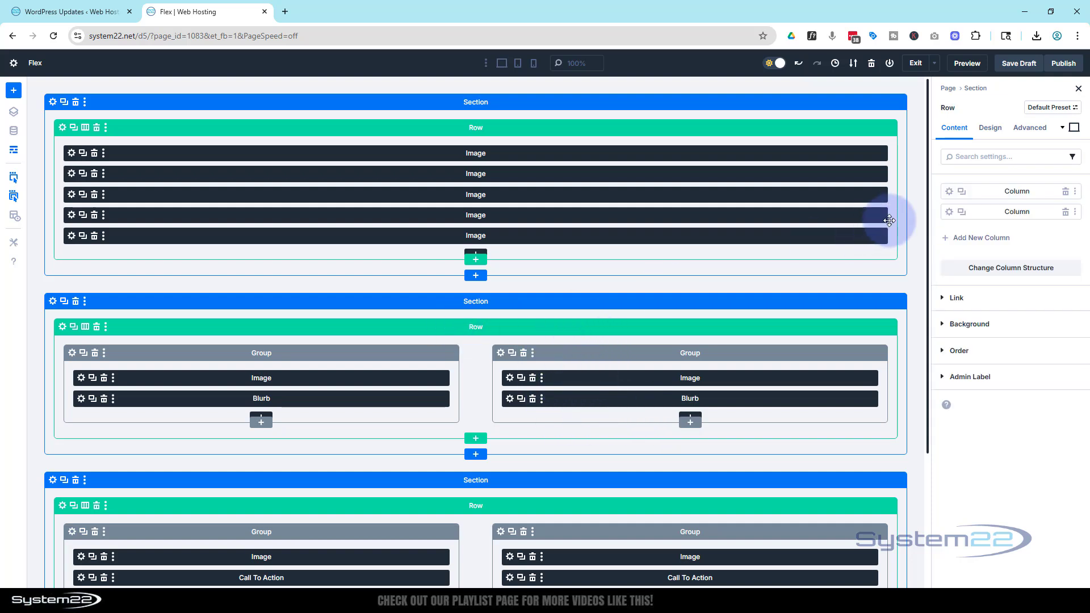
{"action": "left_click", "coordinate": [949, 213]}
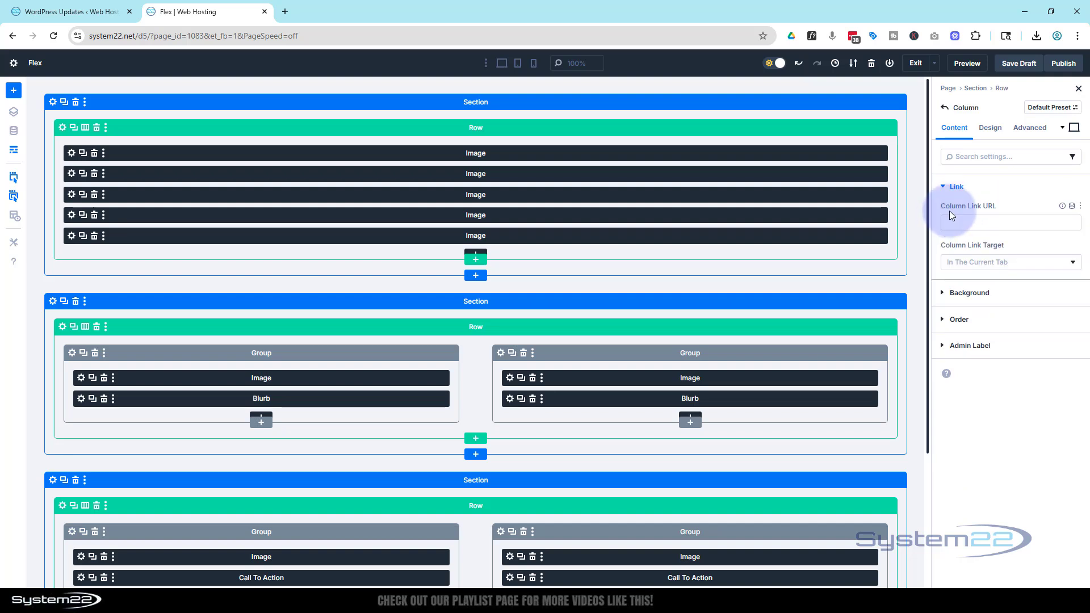
{"action": "left_click", "coordinate": [974, 287]}
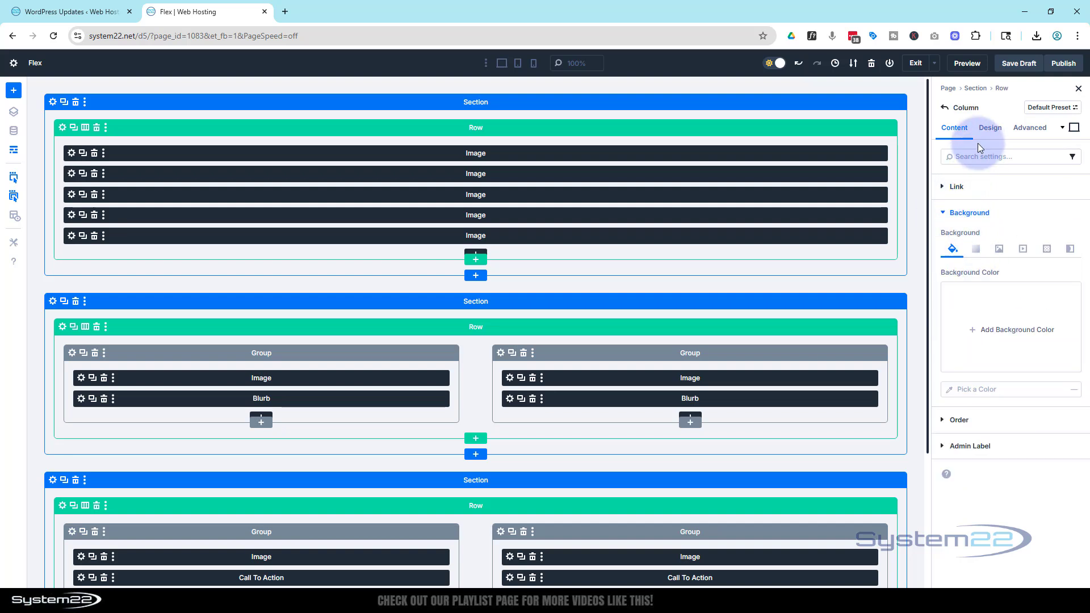
{"action": "left_click", "coordinate": [1000, 250]}
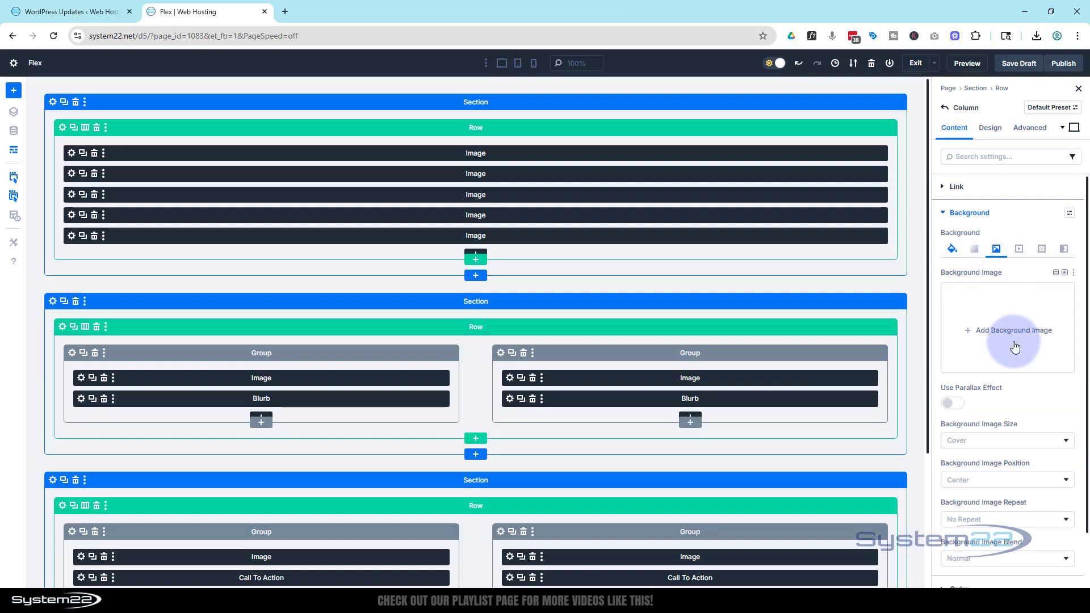
{"action": "left_click", "coordinate": [1012, 332]}
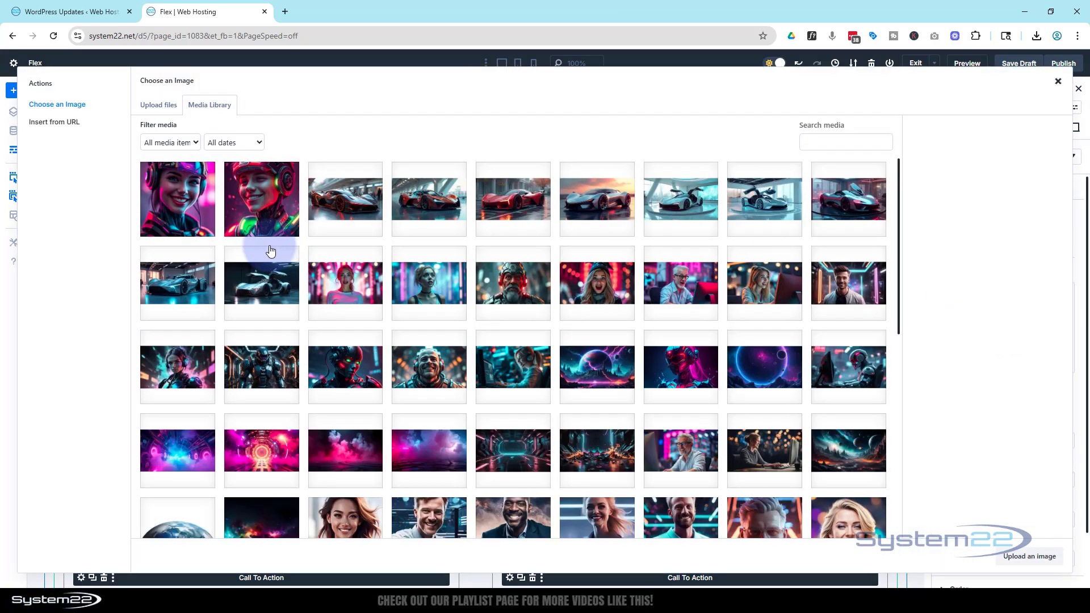
{"action": "left_click", "coordinate": [264, 220]}
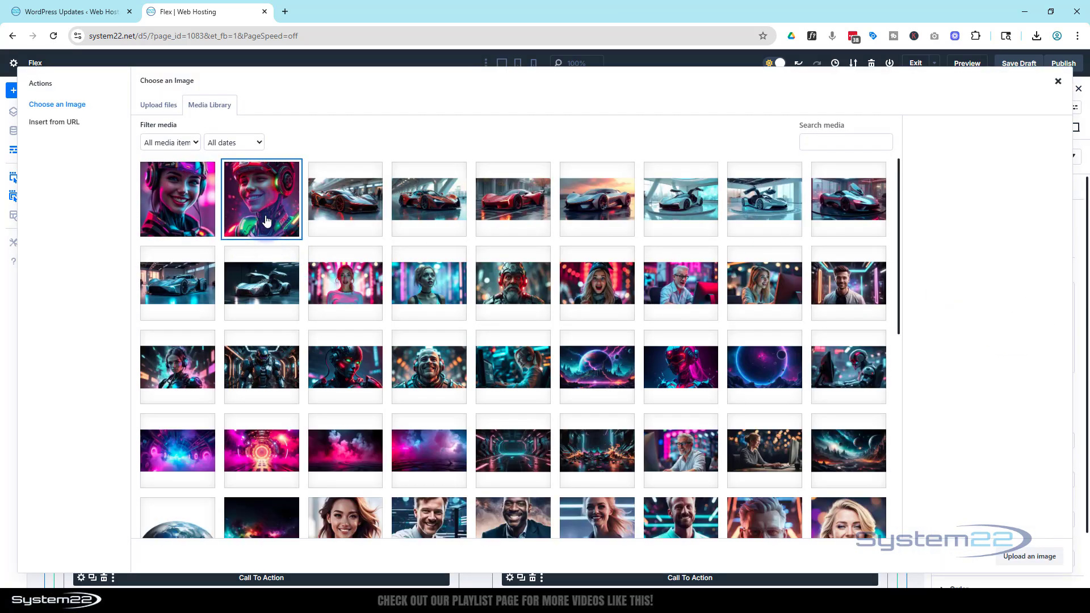
{"action": "left_click", "coordinate": [1039, 553]}
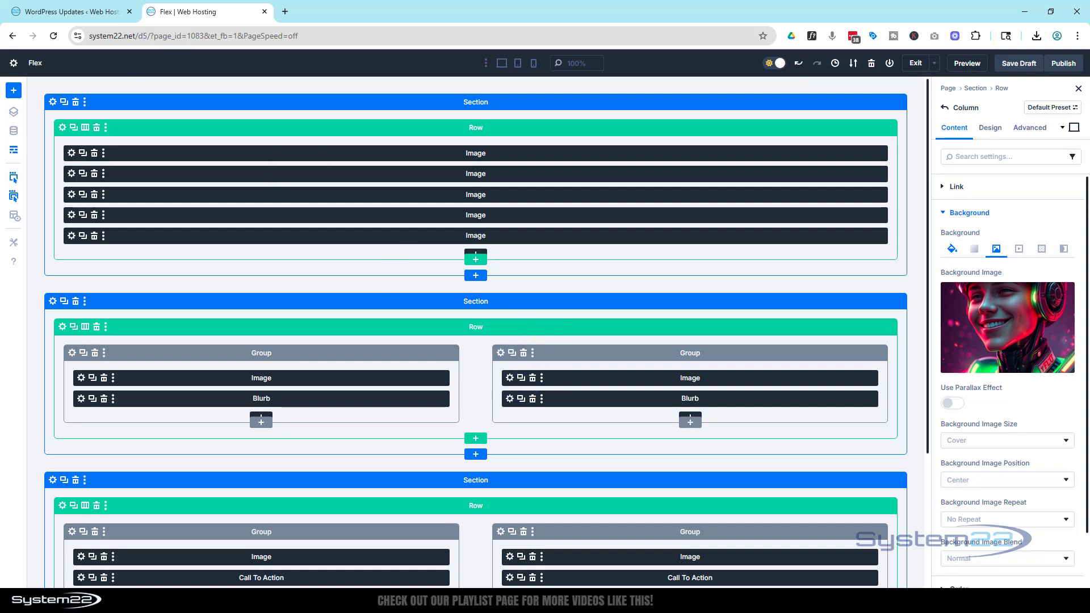
Return to the visual view and replace the second card's image with the smiling man between neon lights from the media library
{"action": "left_click", "coordinate": [15, 151]}
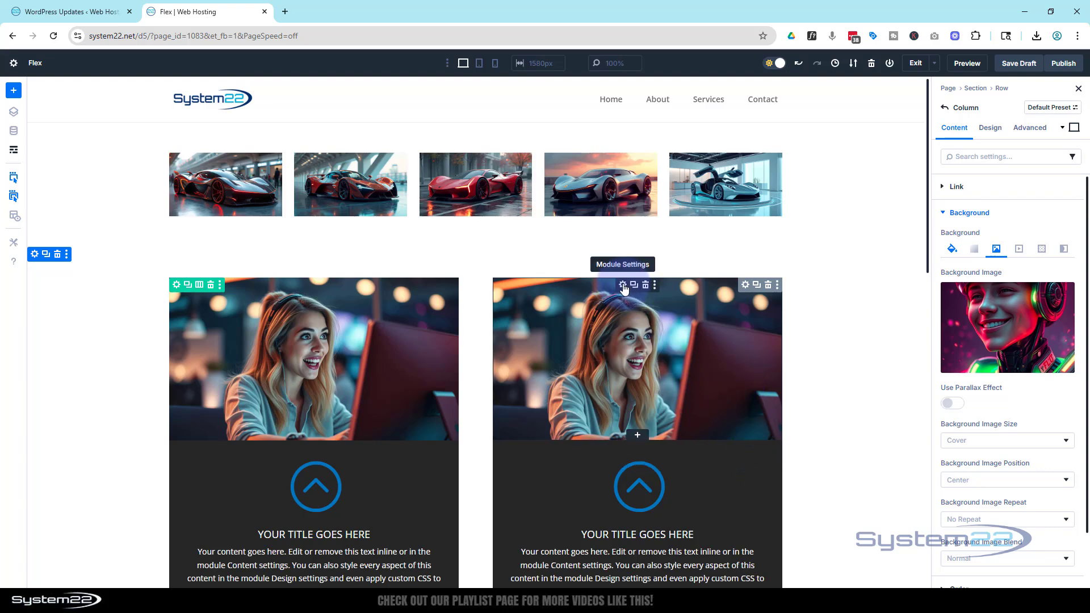
{"action": "left_click", "coordinate": [624, 286]}
{"action": "left_click", "coordinate": [982, 255]}
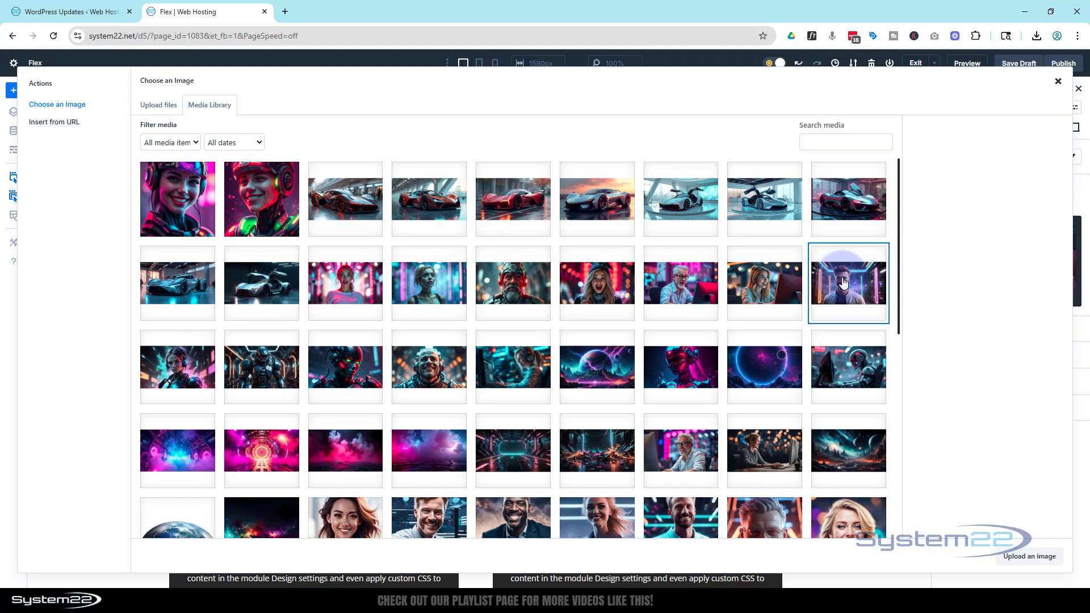
{"action": "left_click", "coordinate": [1022, 557]}
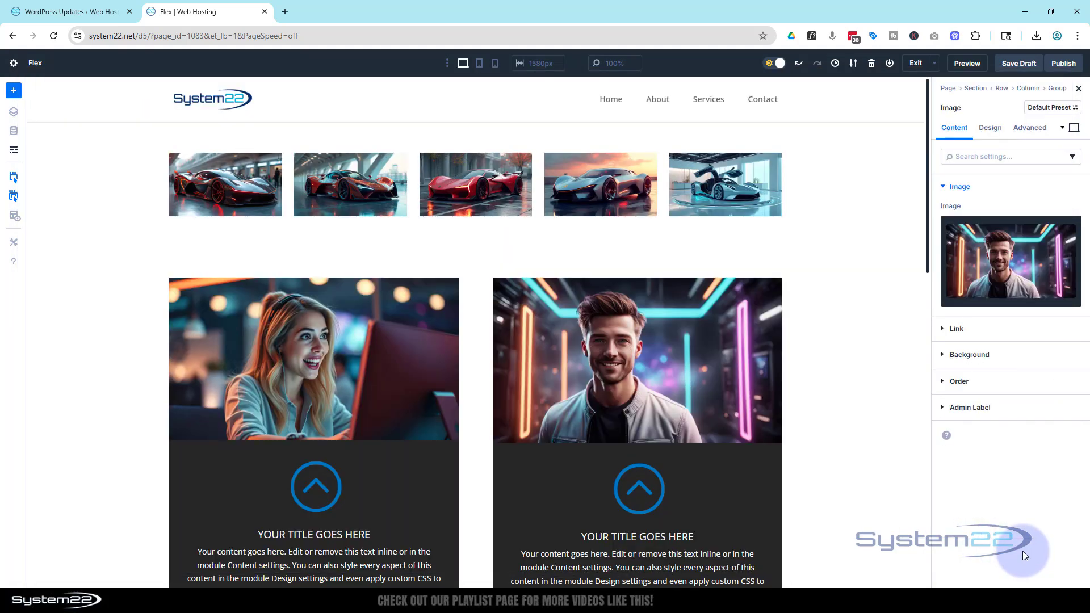
Set the second card group's opacity filter to 0% for the Desktop state
{"action": "scroll", "coordinate": [708, 506], "scroll_direction": "down", "scroll_amount": 1}
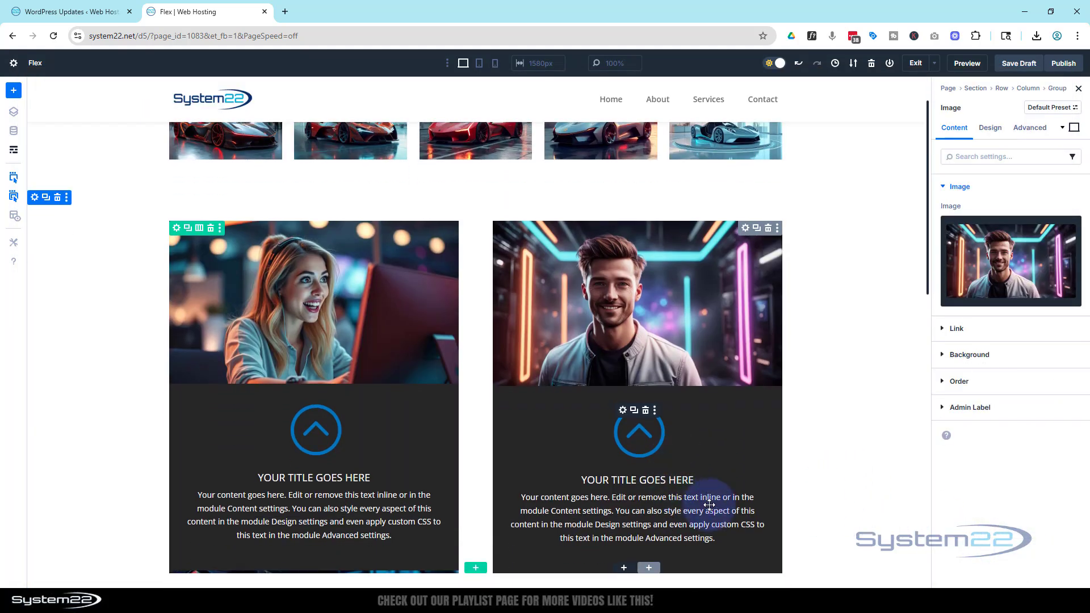
{"action": "scroll", "coordinate": [710, 502], "scroll_direction": "down", "scroll_amount": 2}
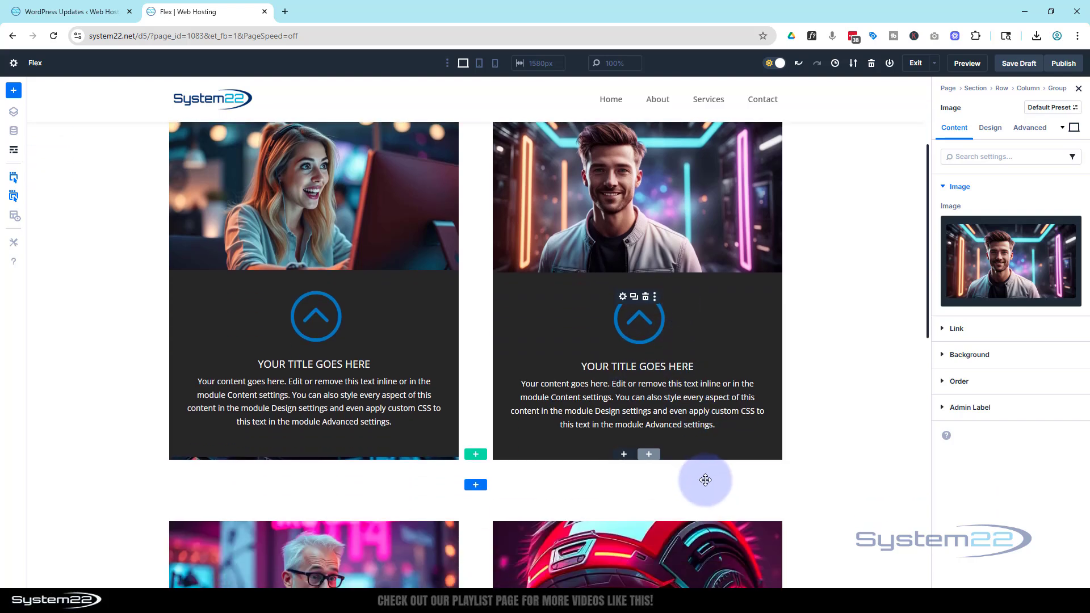
{"action": "scroll", "coordinate": [723, 438], "scroll_direction": "up", "scroll_amount": 2}
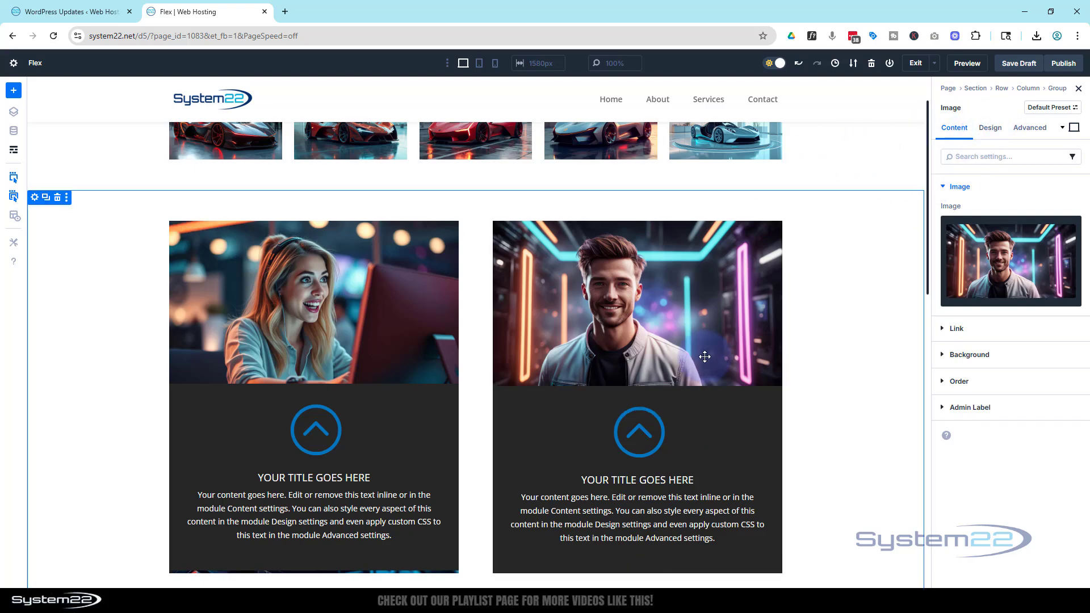
{"action": "left_click", "coordinate": [665, 397]}
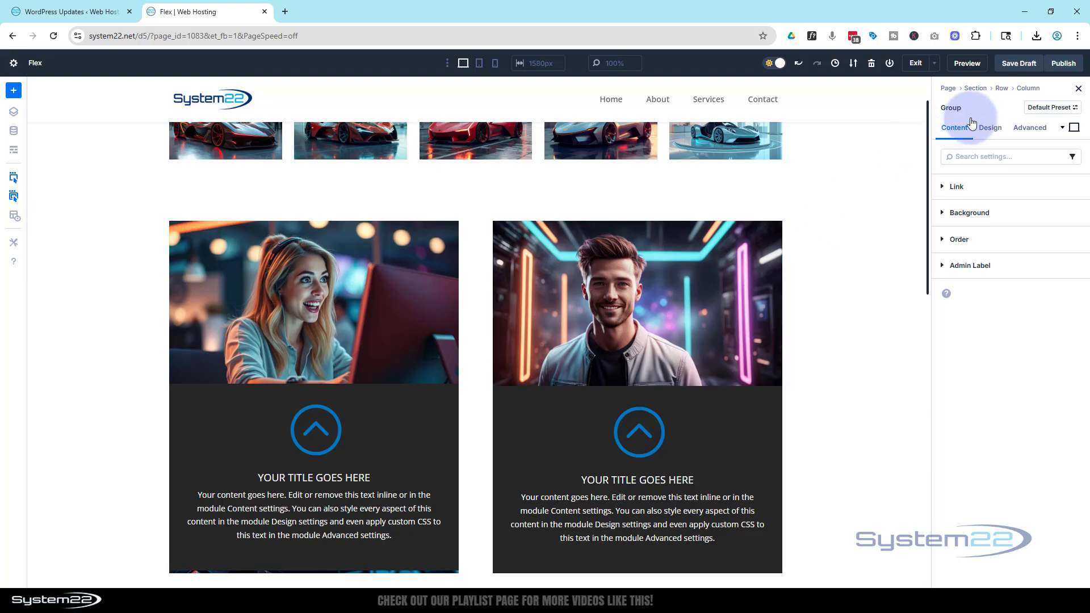
{"action": "left_click", "coordinate": [990, 127]}
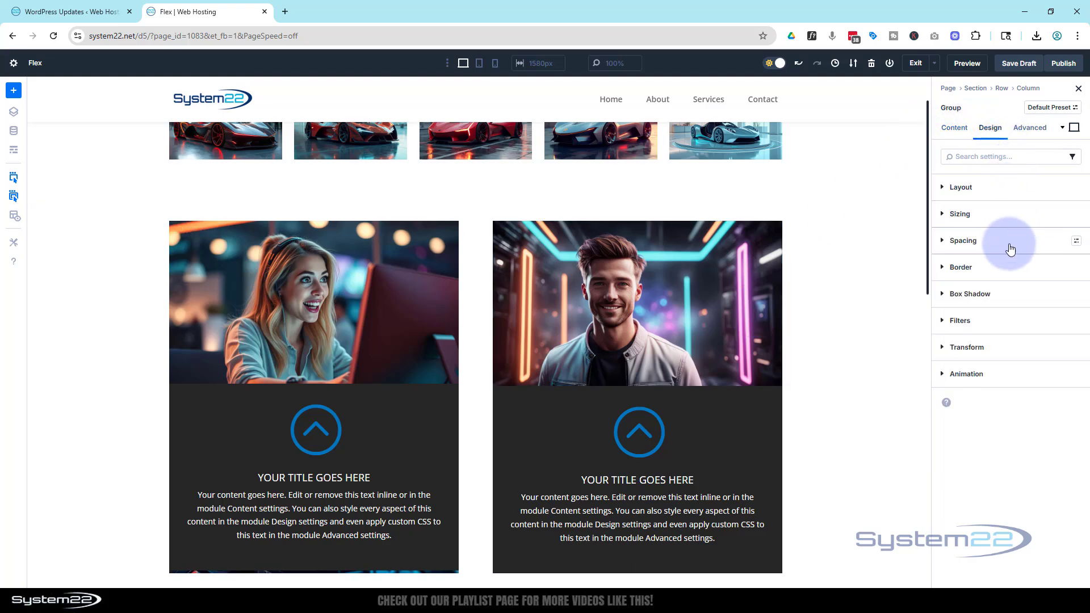
{"action": "left_click", "coordinate": [999, 322]}
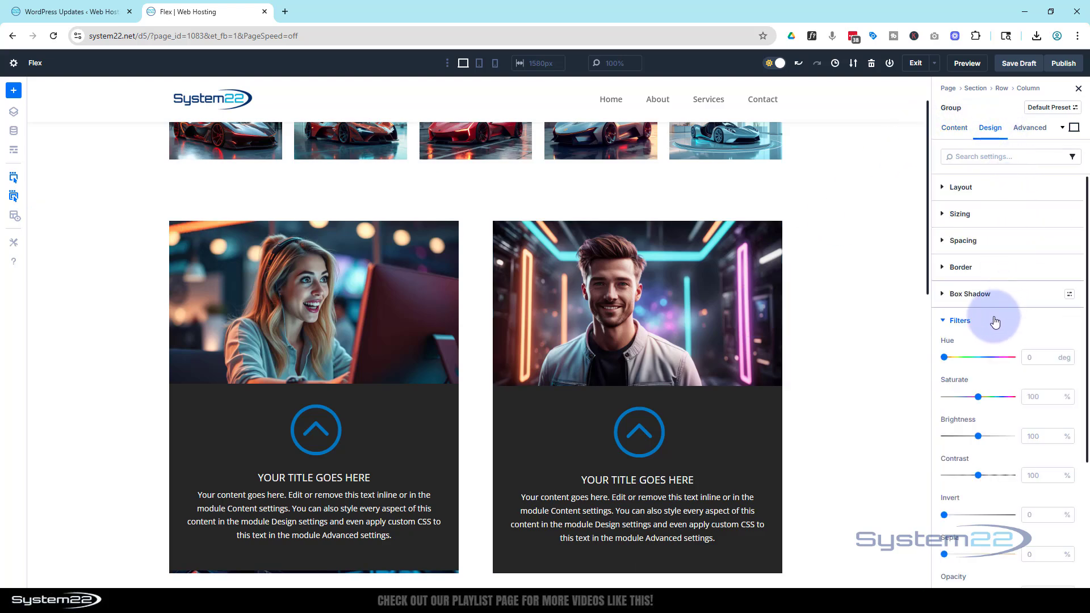
{"action": "scroll", "coordinate": [1007, 378], "scroll_direction": "down", "scroll_amount": 2}
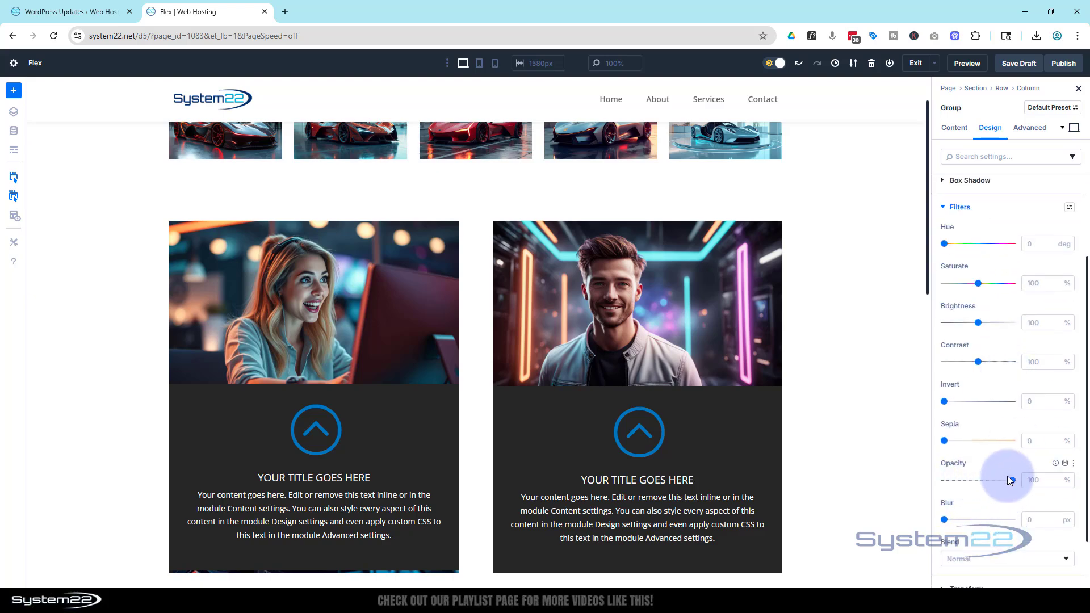
{"action": "left_click_drag", "start_coordinate": [1011, 481], "coordinate": [916, 495]}
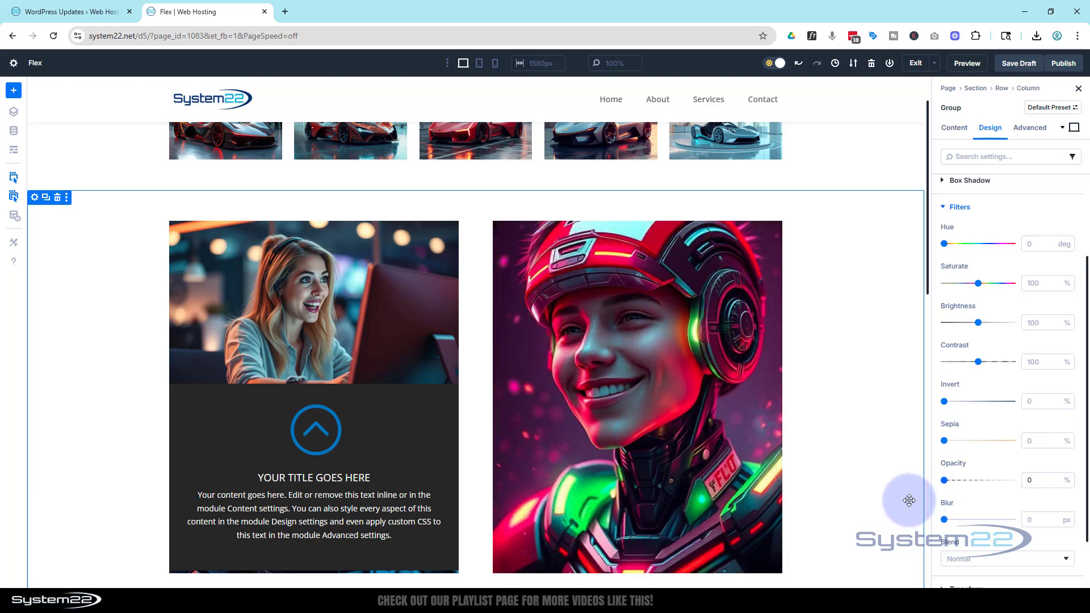
Set the second group's opacity to 100% for the Hover state, then save the page and exit the builder
{"action": "left_click", "coordinate": [1075, 129]}
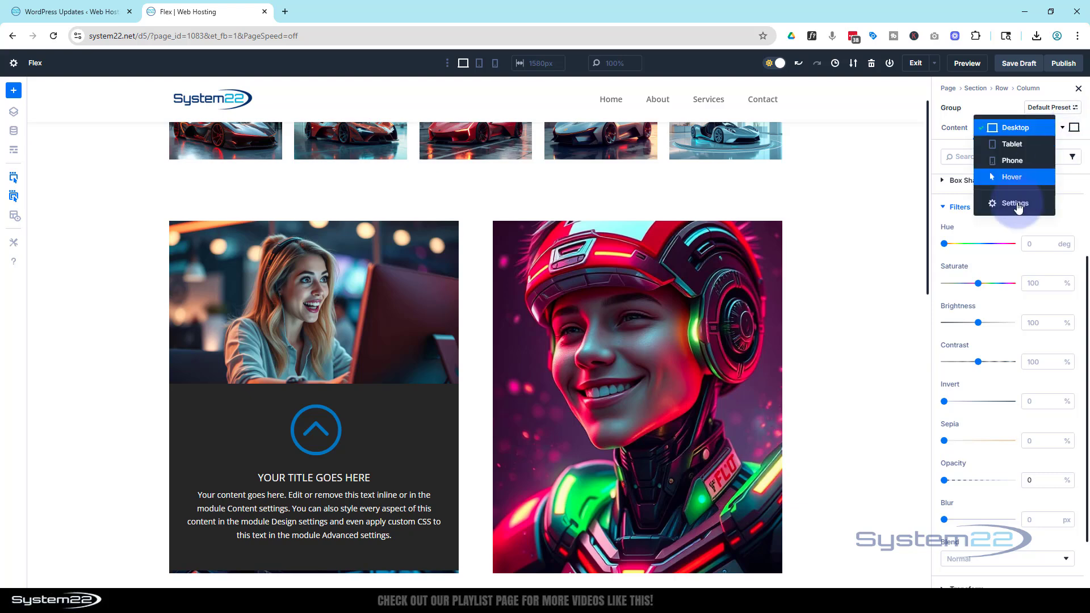
{"action": "left_click", "coordinate": [1008, 181]}
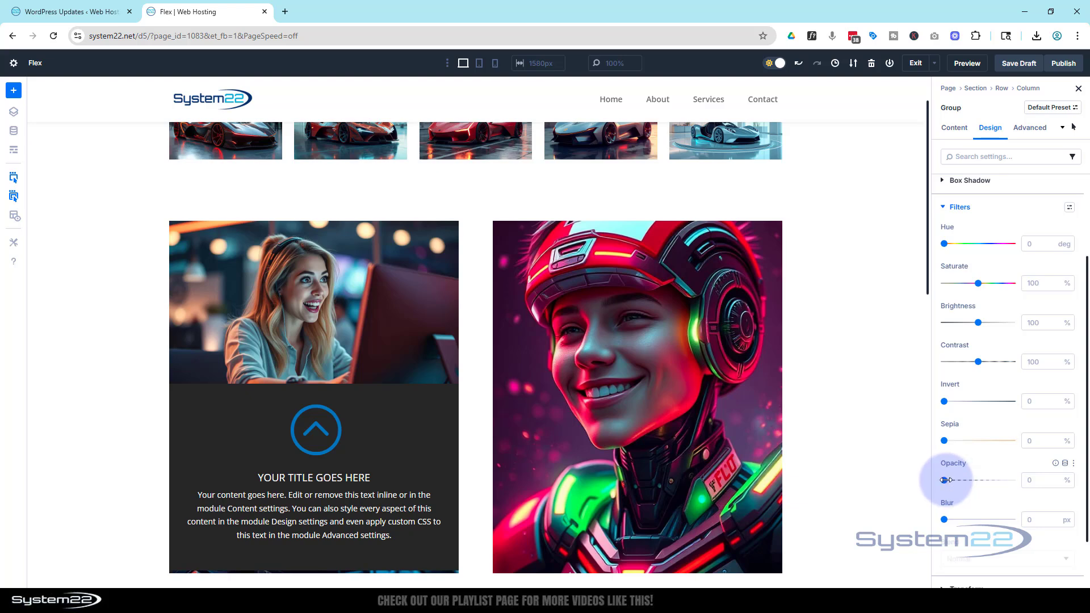
{"action": "left_click_drag", "start_coordinate": [946, 480], "coordinate": [1032, 465]}
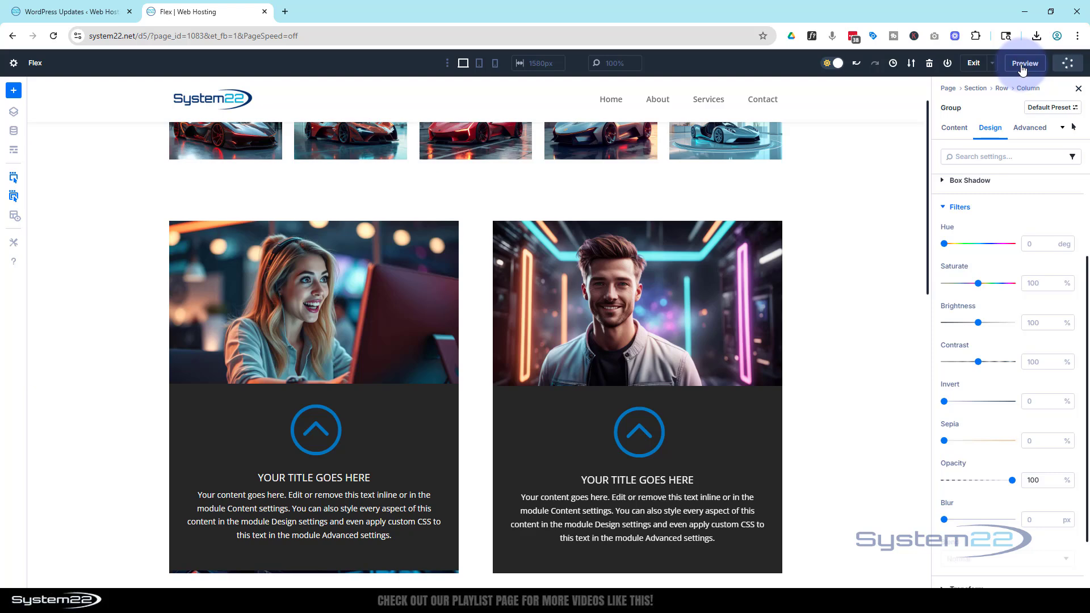
{"action": "left_click", "coordinate": [970, 66]}
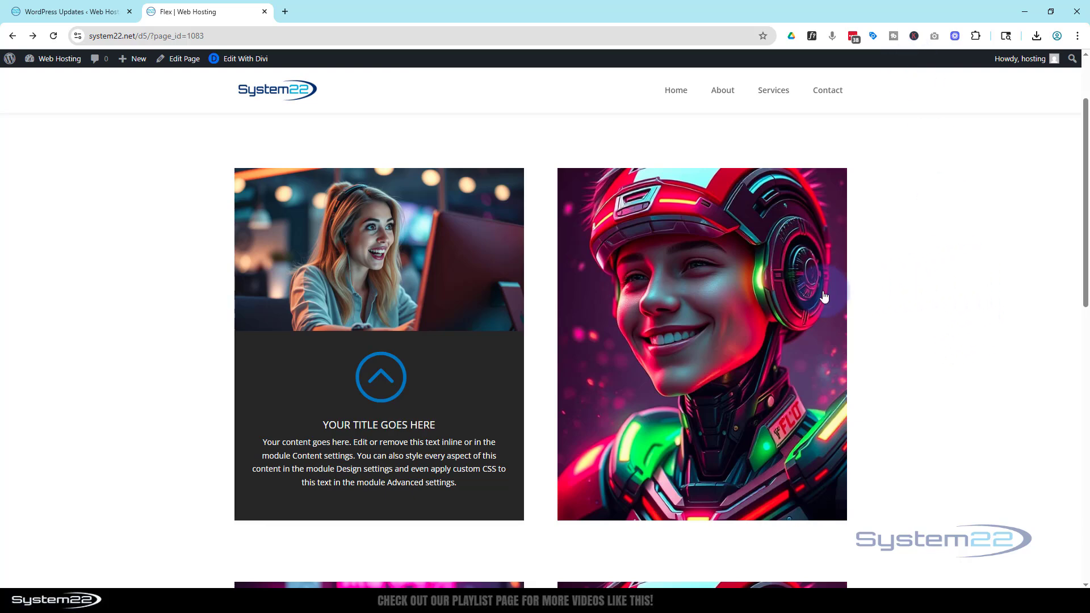
Test both cards' opposite hover fades on the front end, including opening and closing the second card's image in its lightbox
{"action": "mouse_move", "coordinate": [823, 296]}
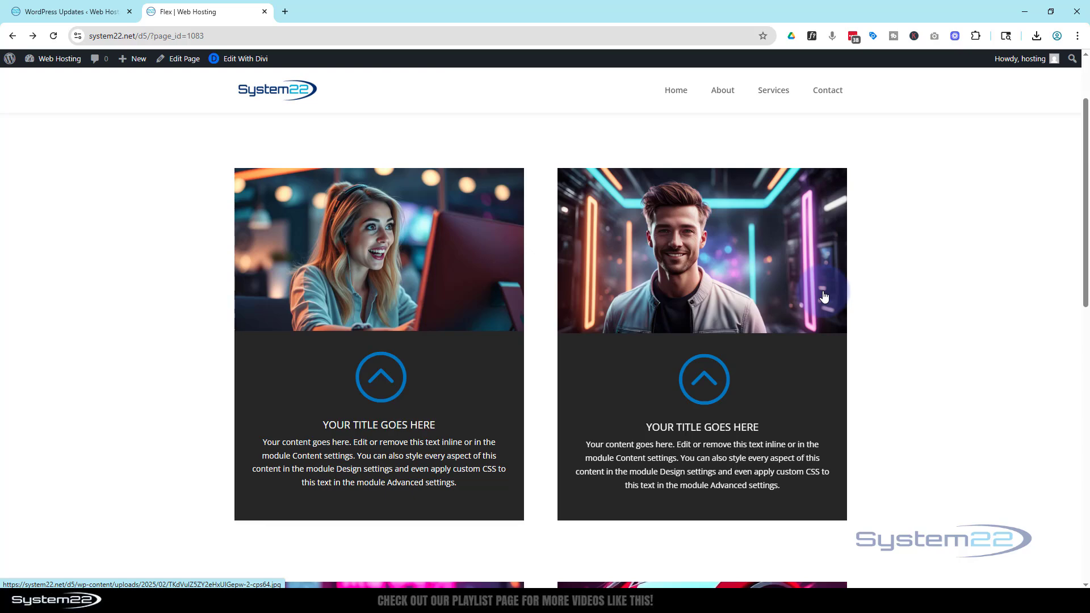
{"action": "left_click", "coordinate": [674, 285]}
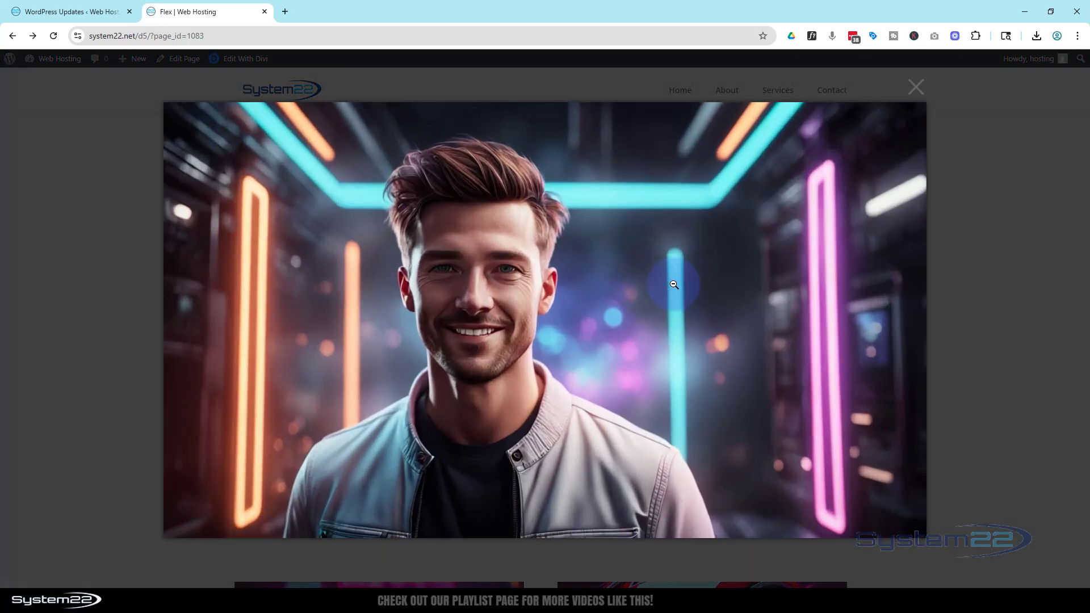
{"action": "left_click", "coordinate": [916, 87]}
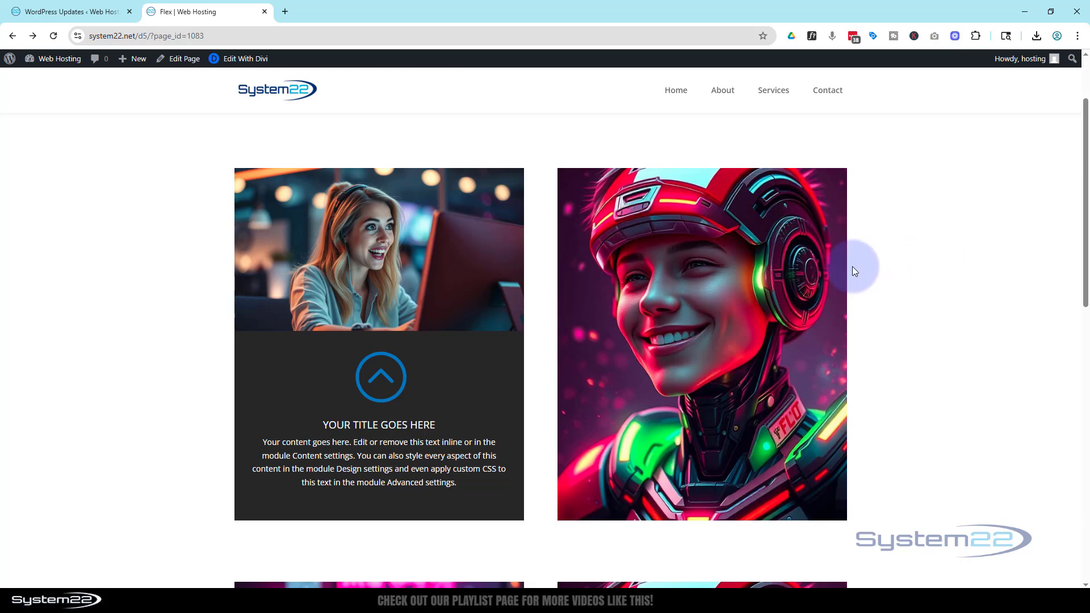
{"action": "mouse_move", "coordinate": [745, 295]}
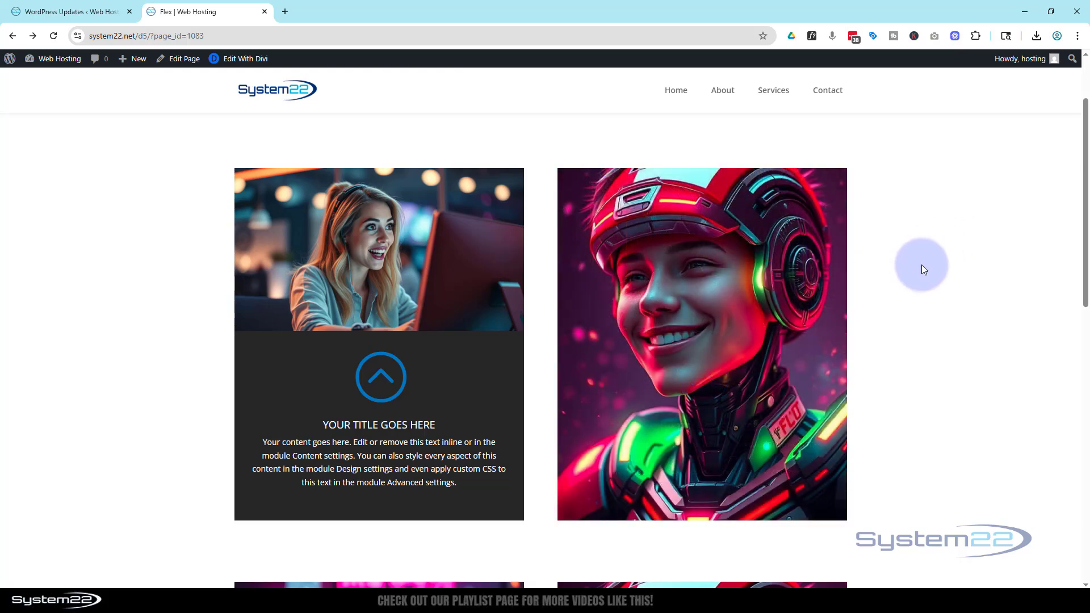
{"action": "mouse_move", "coordinate": [785, 311]}
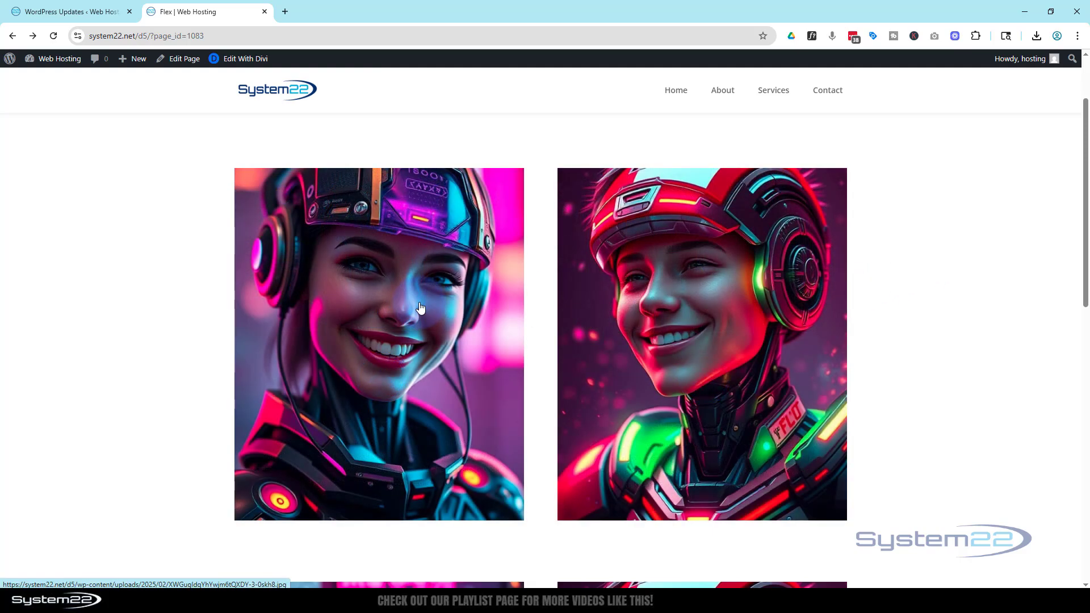
{"action": "mouse_move", "coordinate": [420, 307]}
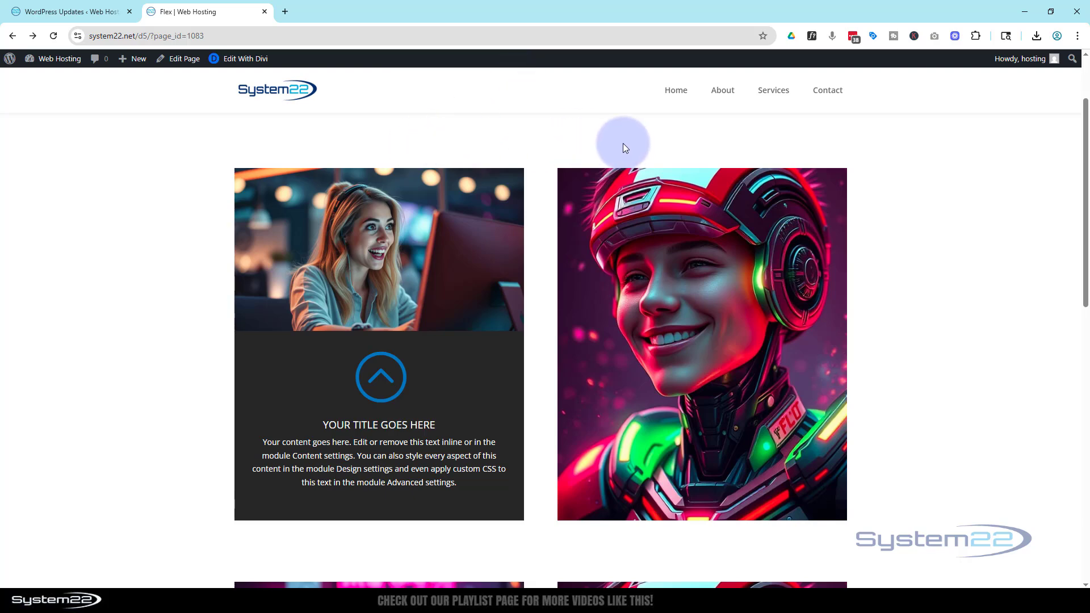
{"action": "mouse_move", "coordinate": [643, 291]}
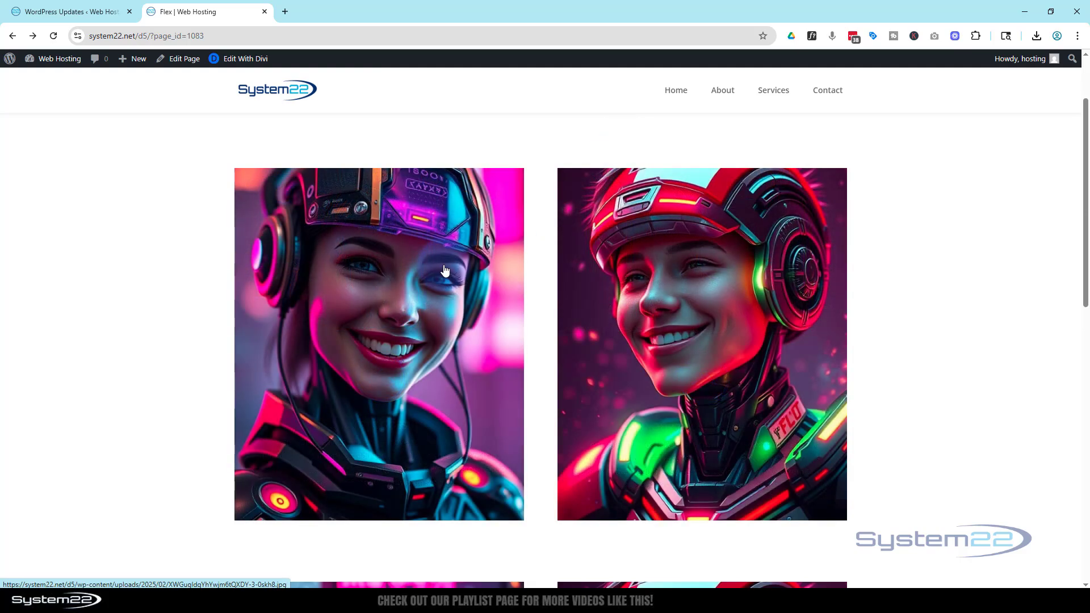
{"action": "mouse_move", "coordinate": [580, 260]}
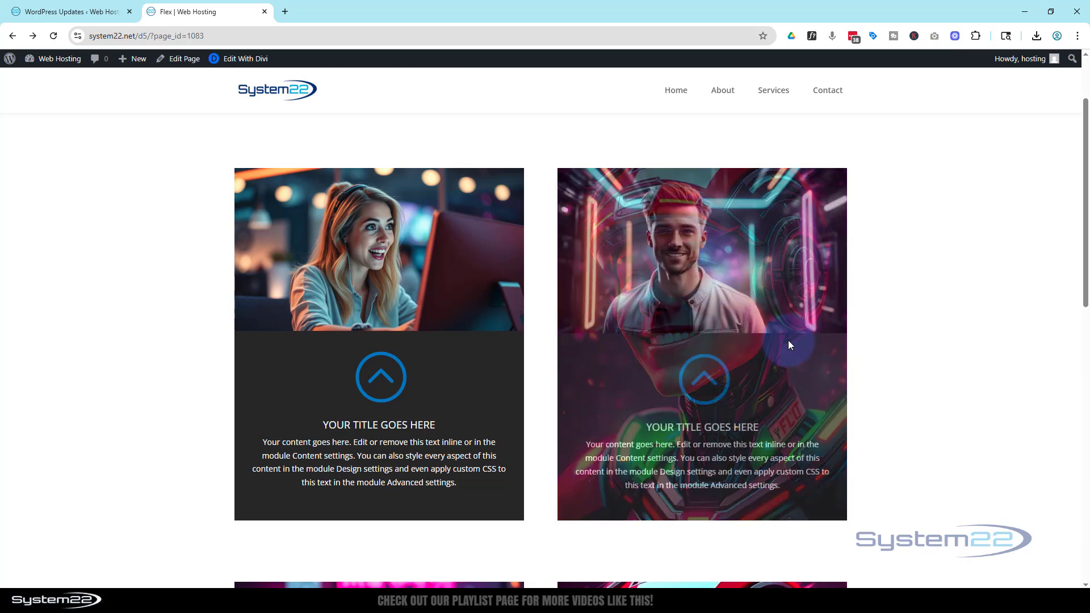
{"action": "left_click", "coordinate": [750, 289]}
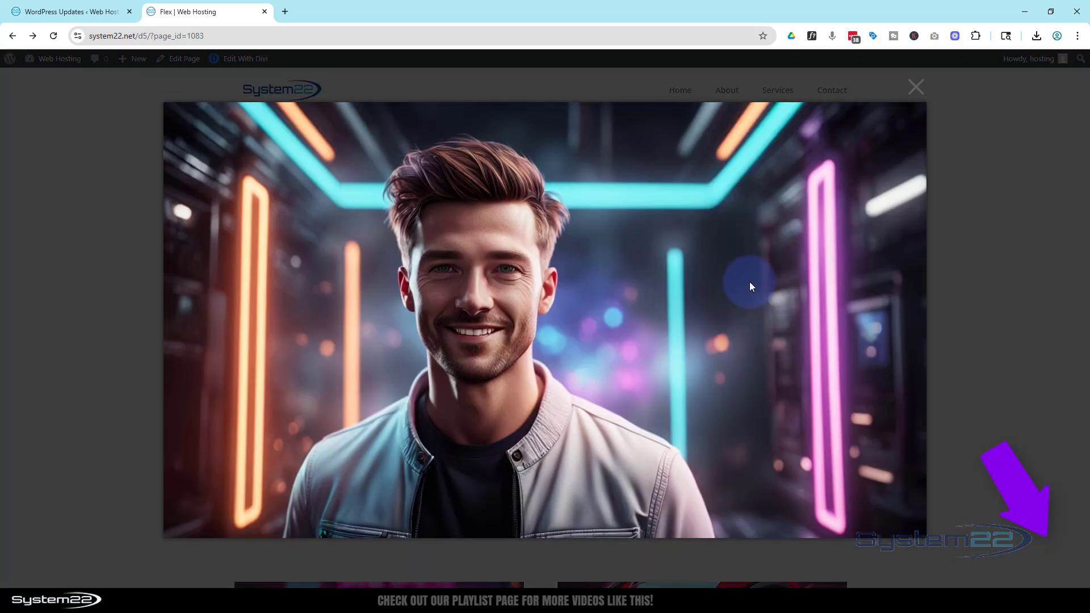
{"action": "left_click", "coordinate": [918, 89]}
{"action": "left_click", "coordinate": [981, 195]}
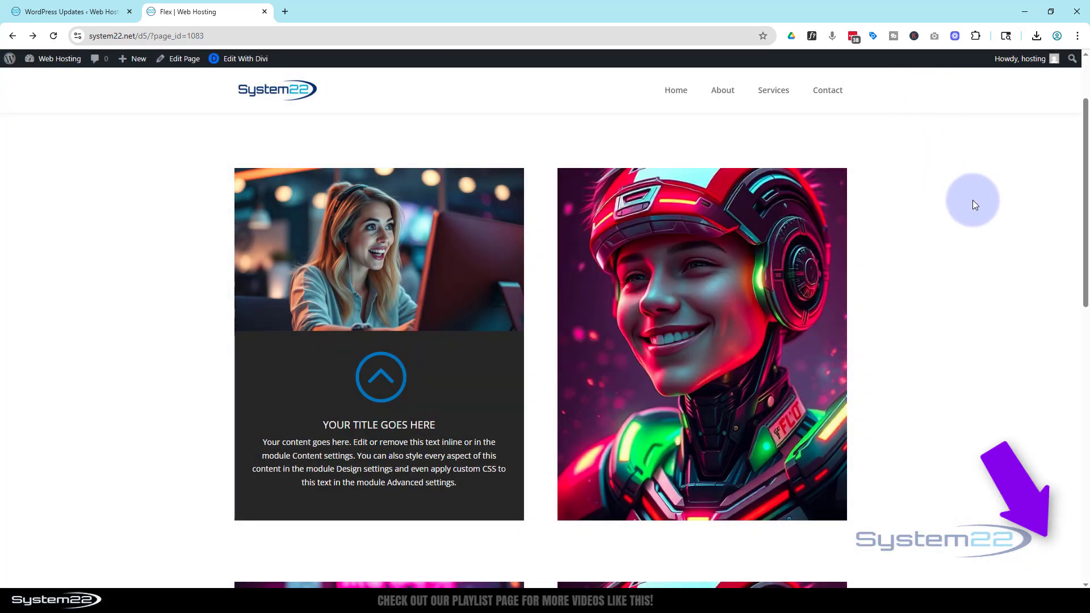
{"action": "mouse_move", "coordinate": [417, 250]}
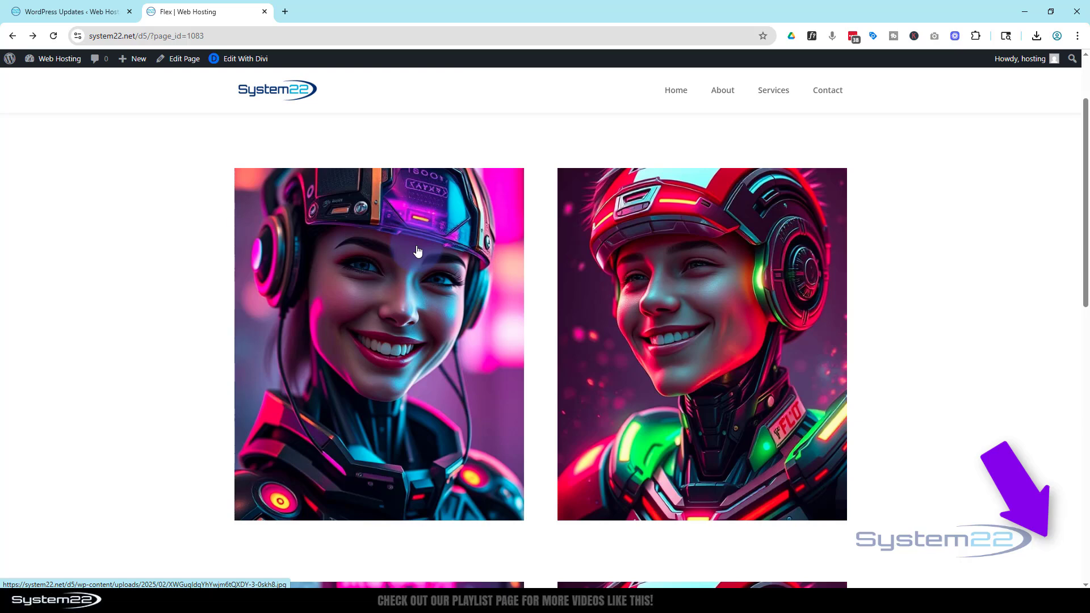